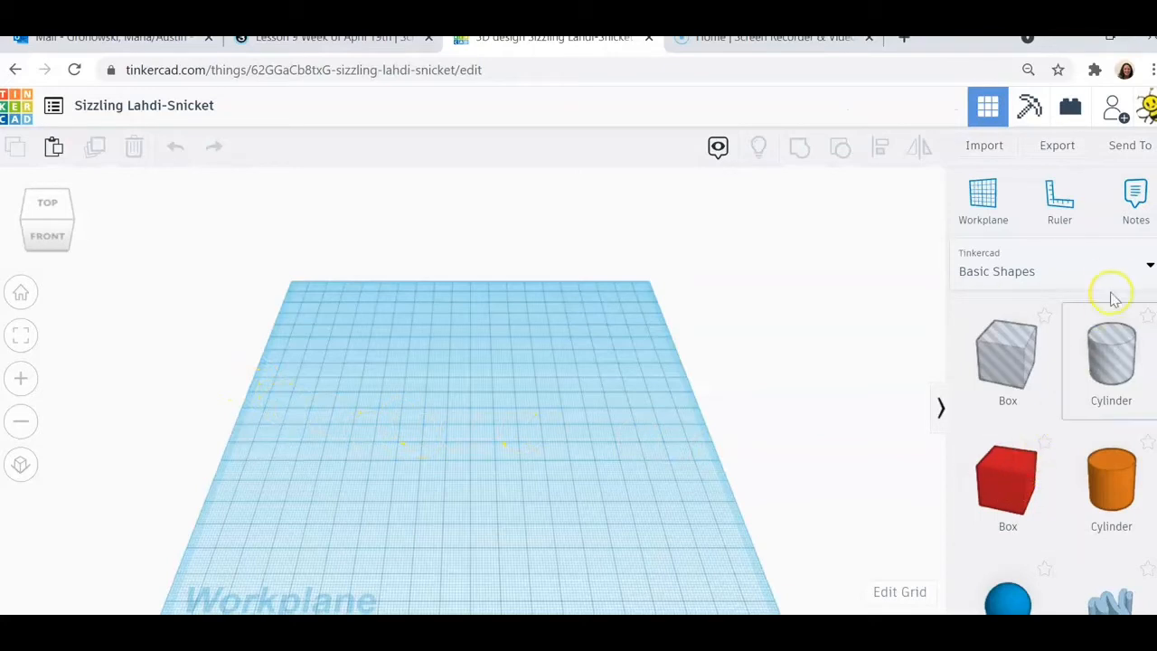
Step: Place a Text shape from the basic shapes on the rear half of the workplane
scroll(1075, 366, "down", 3)
scroll(1076, 375, "down", 2)
left_click(1111, 361)
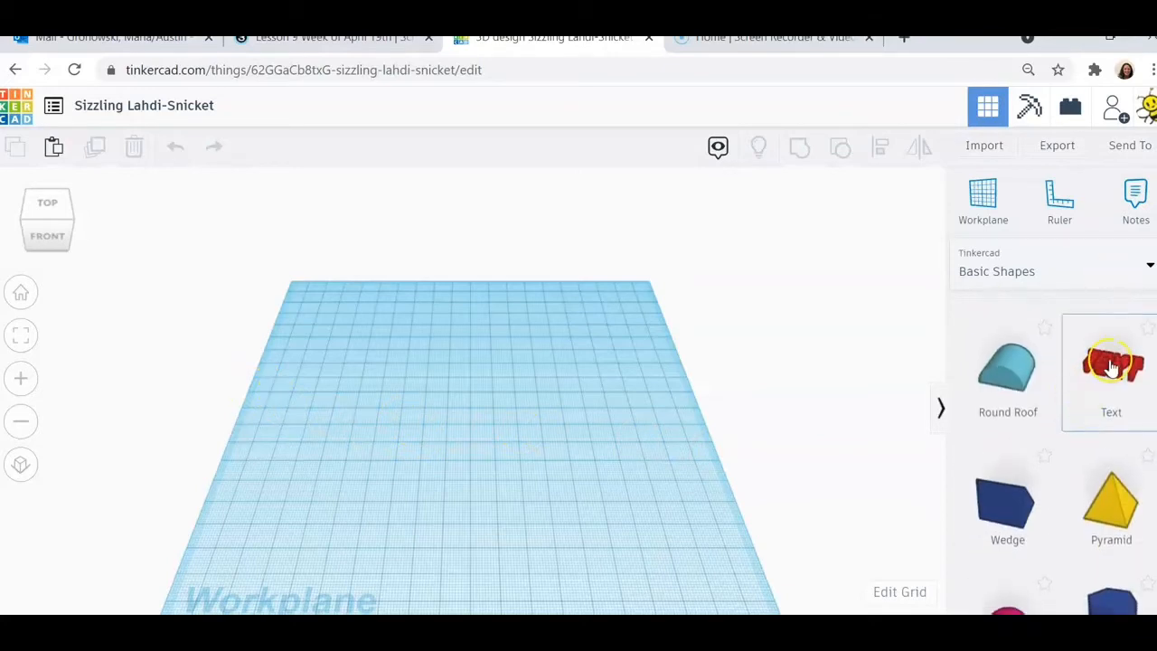
left_click(408, 403)
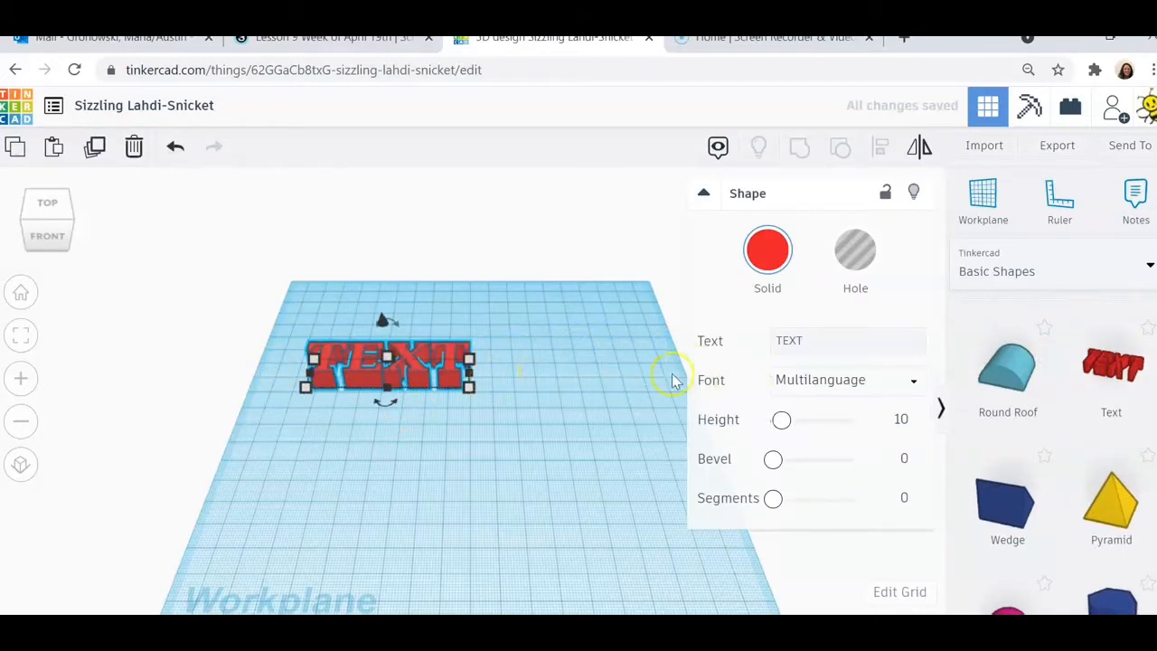
Step: Replace the Text shape's default wording with the person's first name in capital letters
left_click(821, 340)
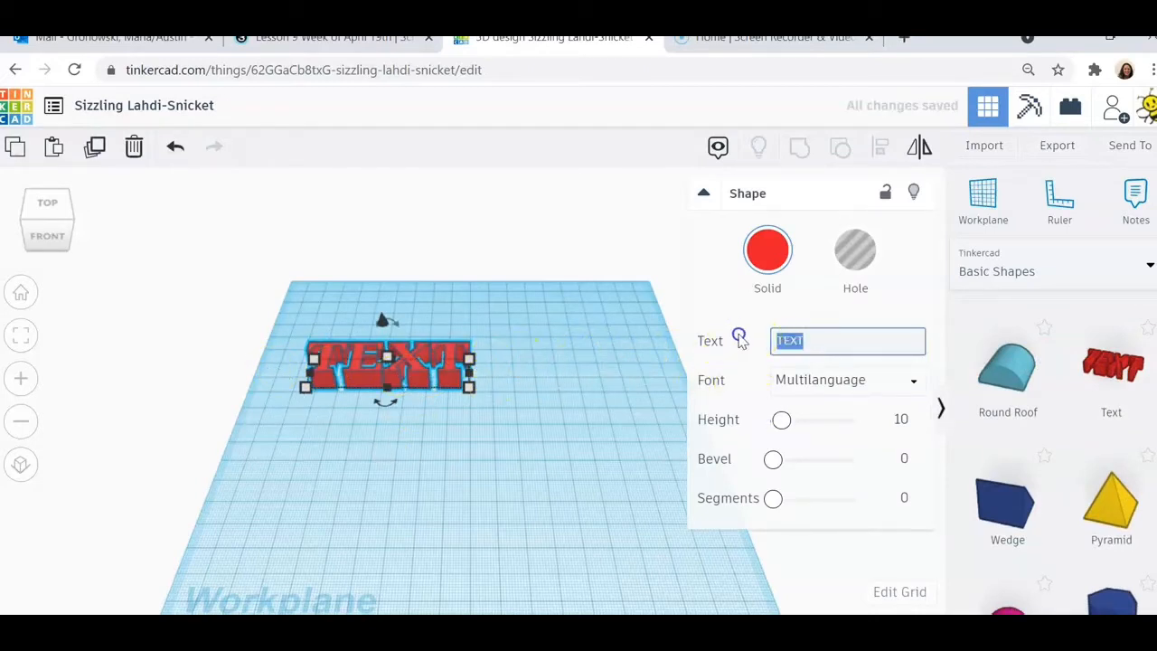
left_click(739, 340)
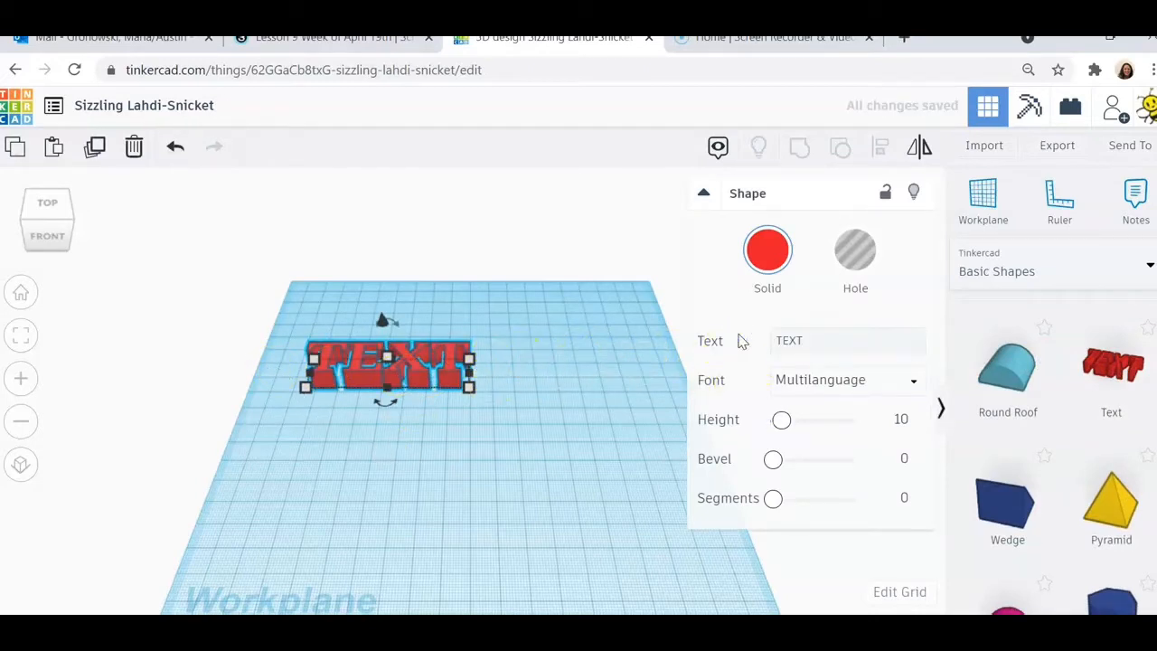
left_click(808, 337)
left_click(811, 336)
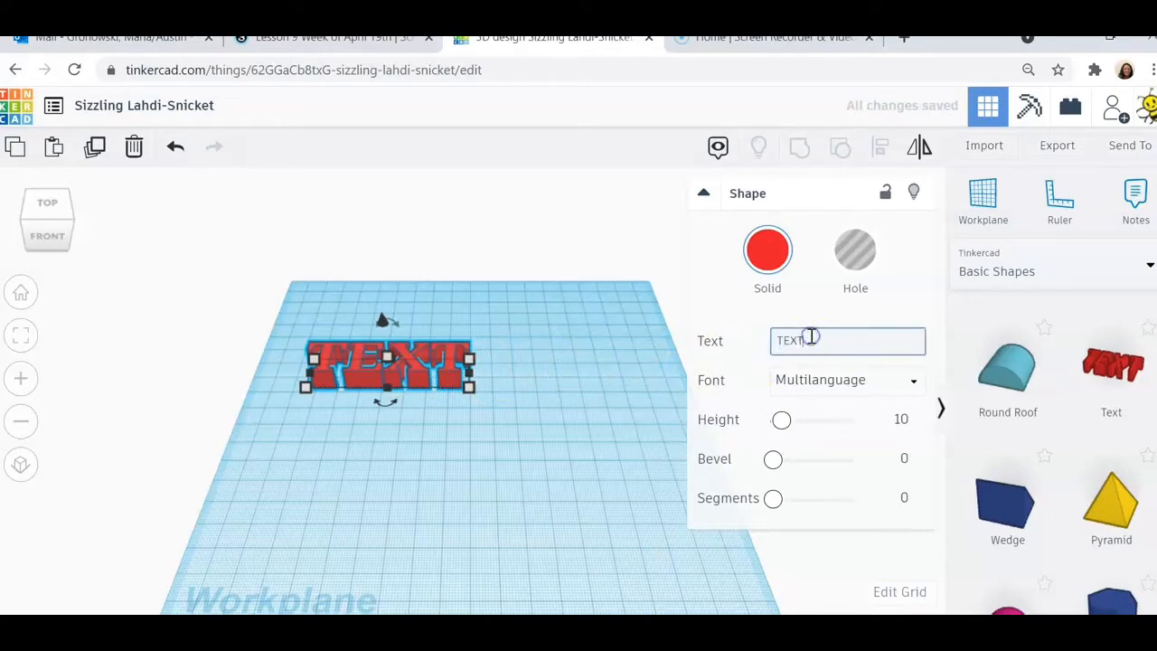
key("BackSpace")
key("BackSpace")
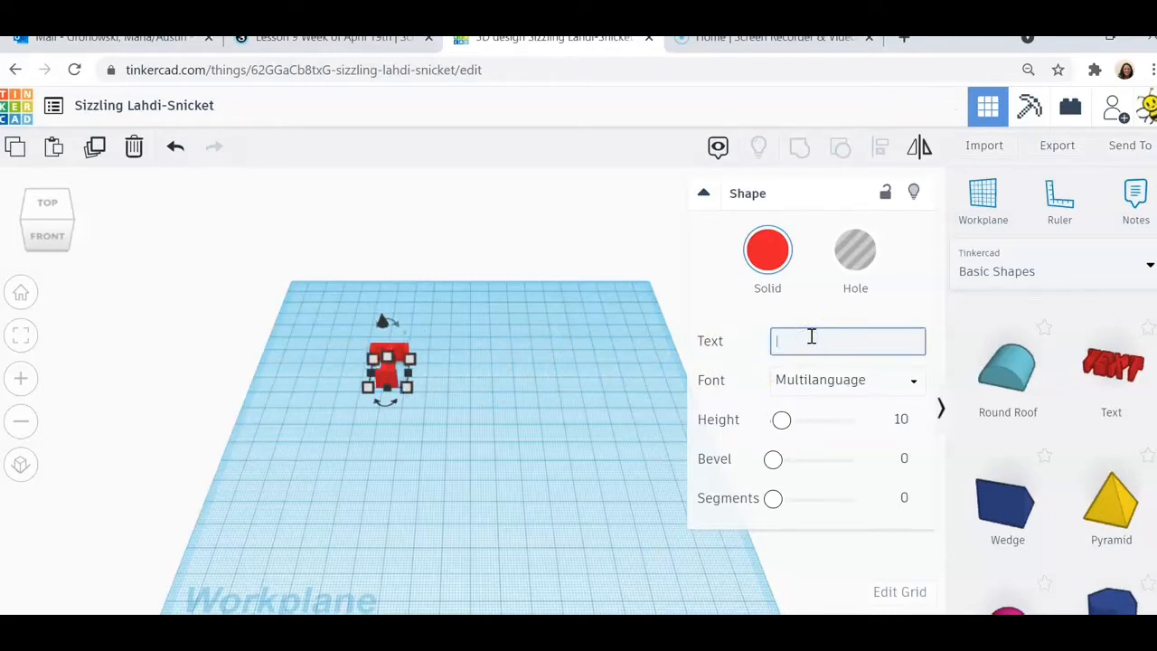
type("Maria")
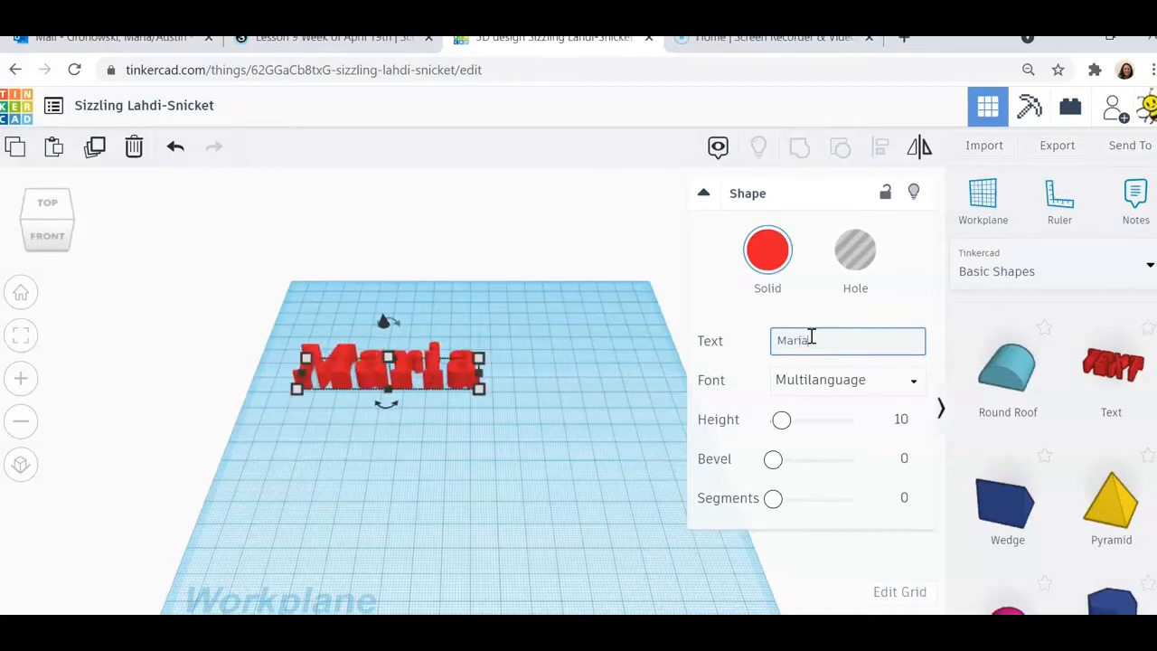
key("BackSpace")
key("BackSpace")
key("BackSpace")
key("BackSpace")
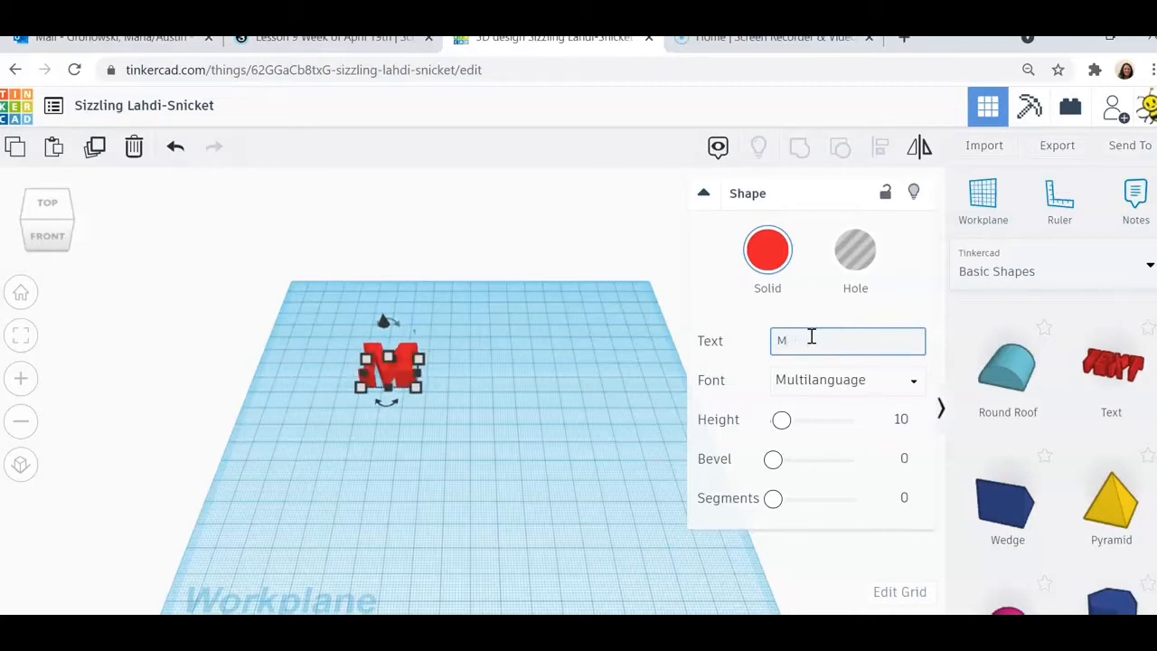
type("ARIA")
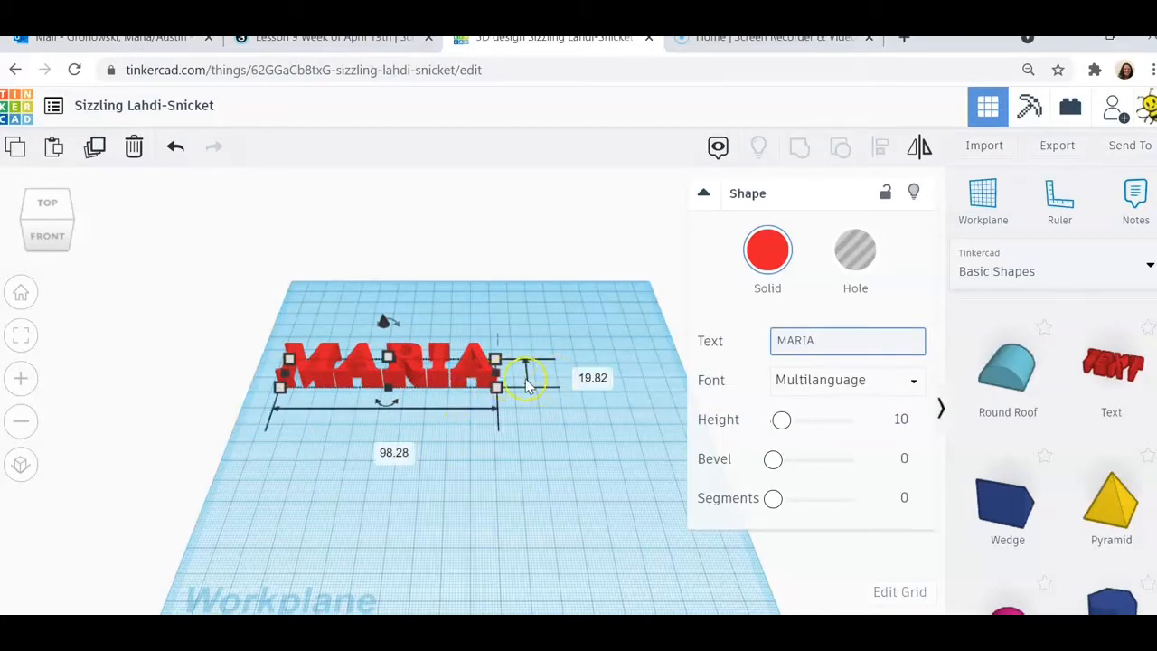
Step: Move the name text slightly toward the rear and middle of the workplane
left_click(505, 514)
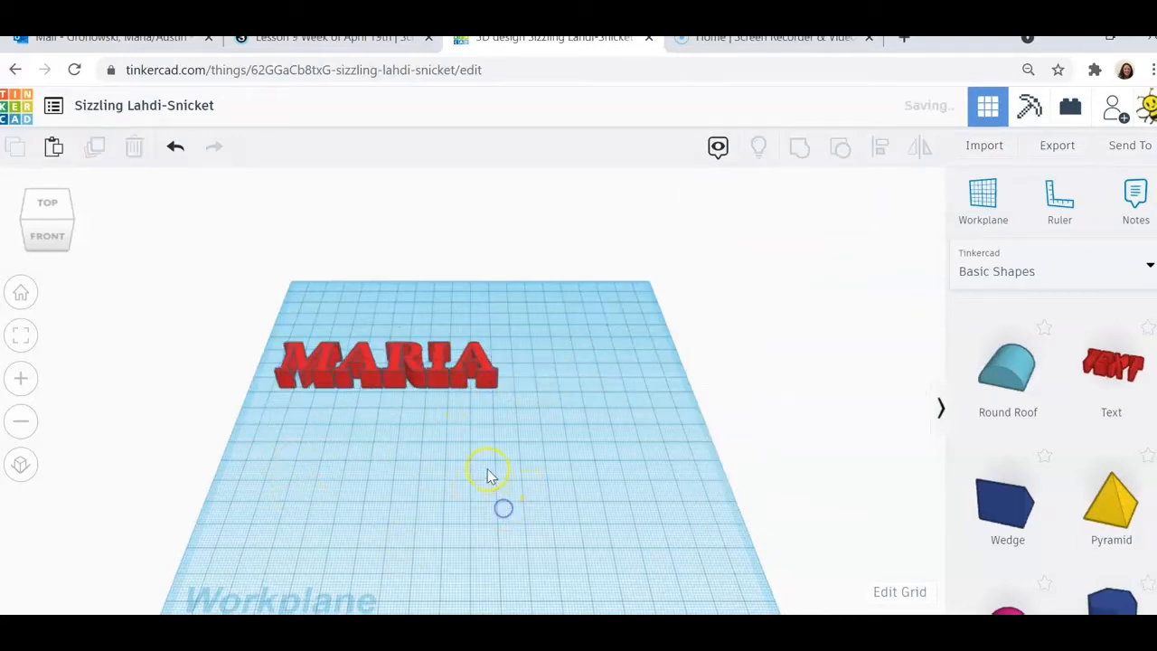
right_click_drag(384, 474, 398, 535)
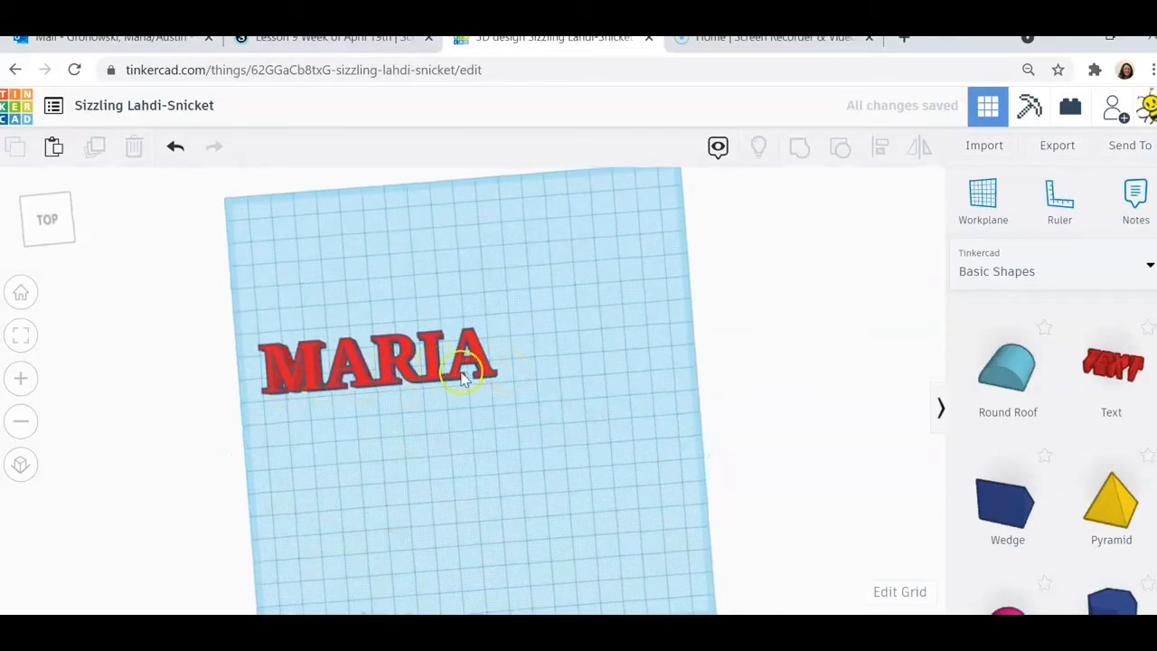
left_click_drag(432, 371, 494, 345)
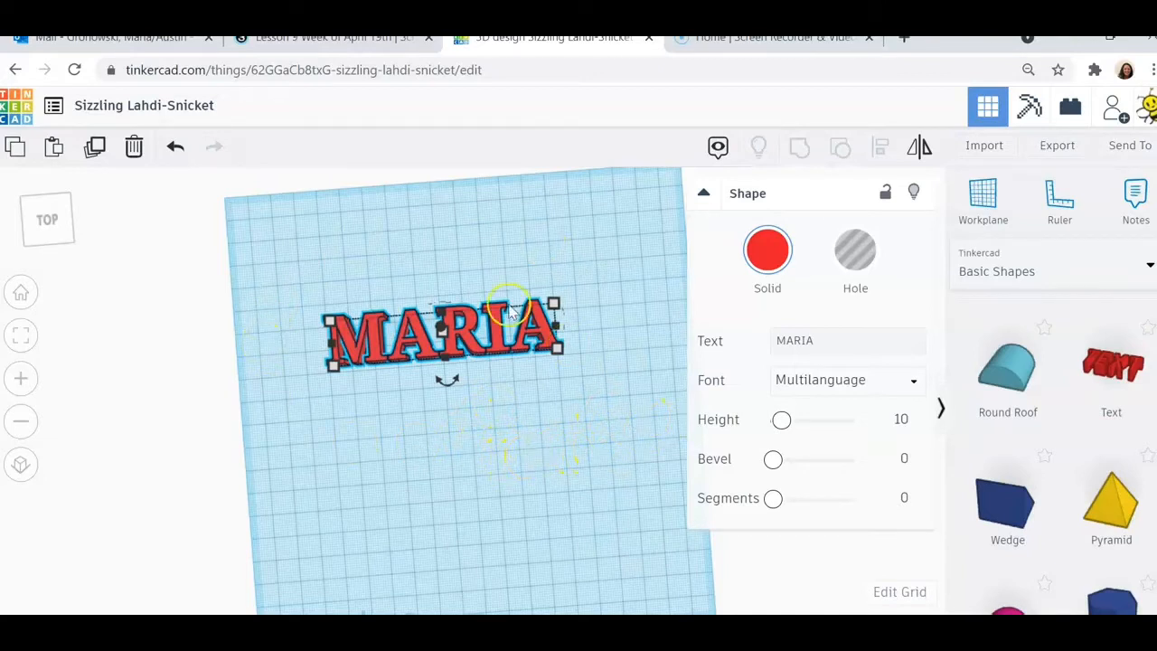
Step: Try the Sans and Sans Mono fonts on the name text and settle on Serif
left_click(913, 382)
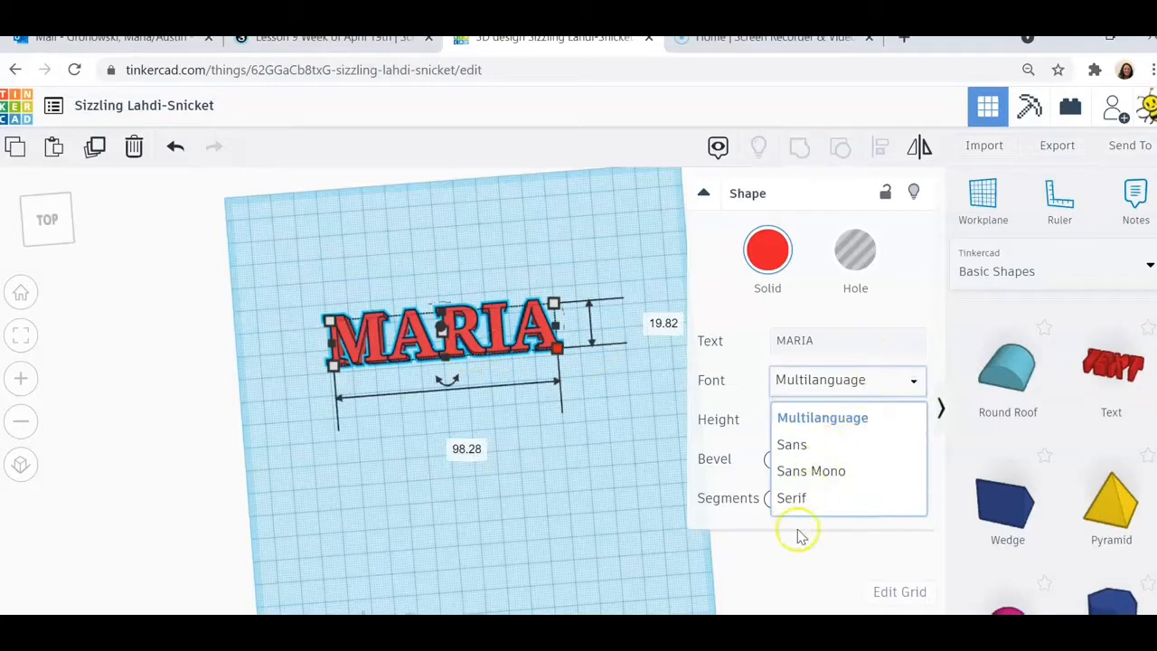
left_click(792, 444)
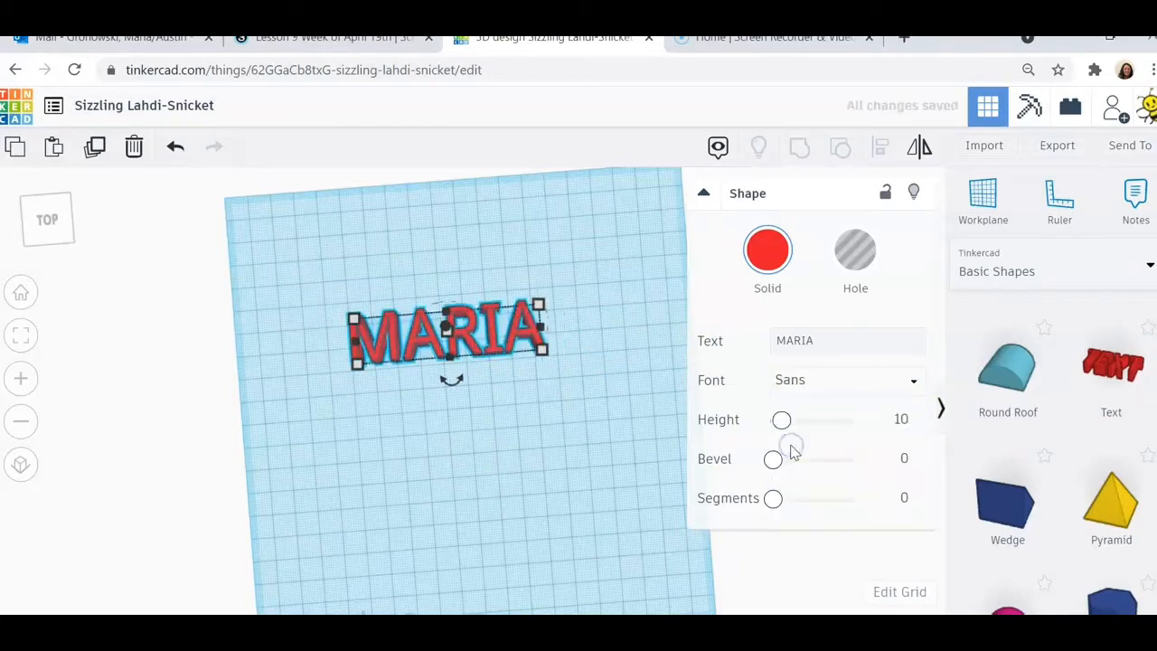
left_click(803, 384)
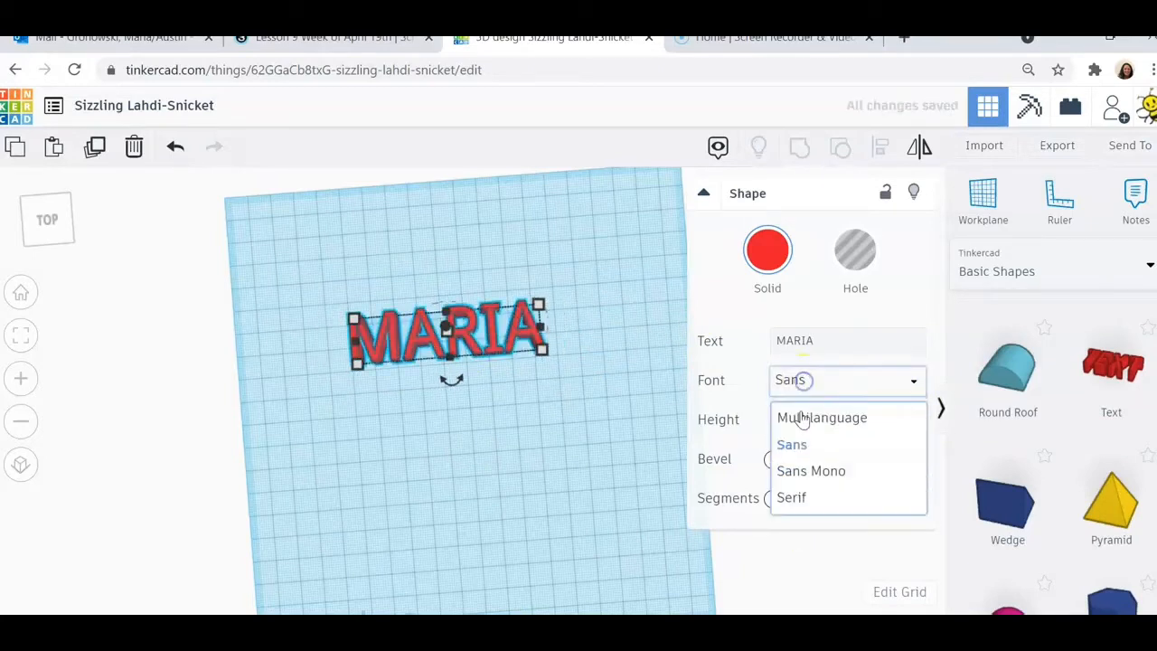
left_click(801, 470)
left_click(801, 384)
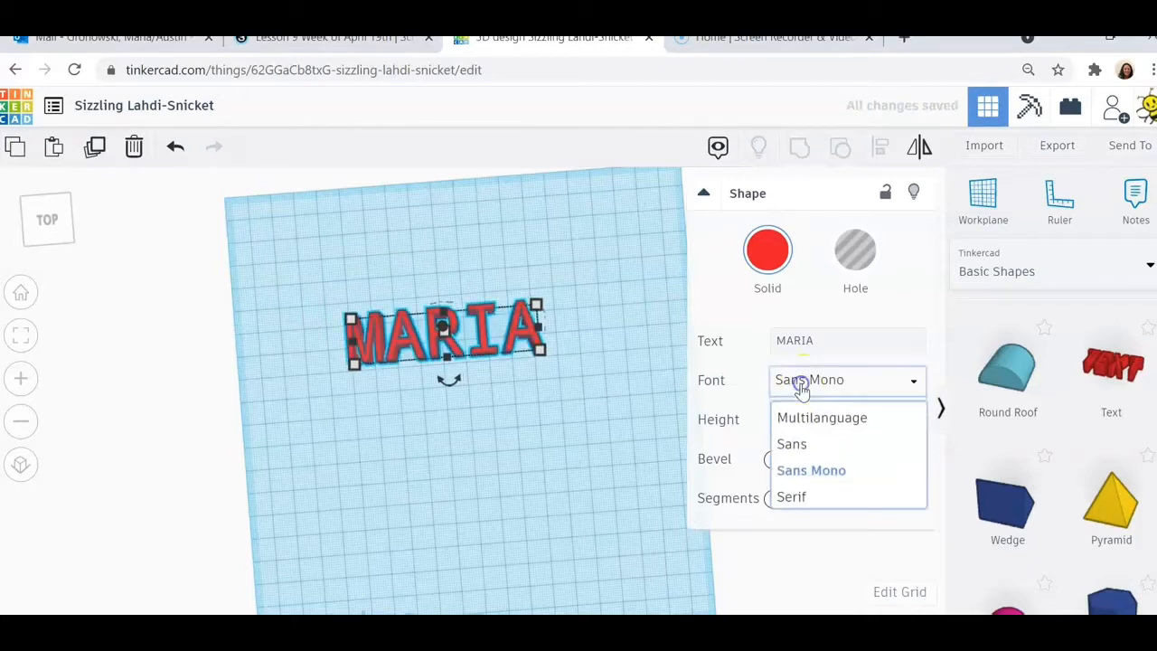
left_click(800, 502)
left_click(795, 500)
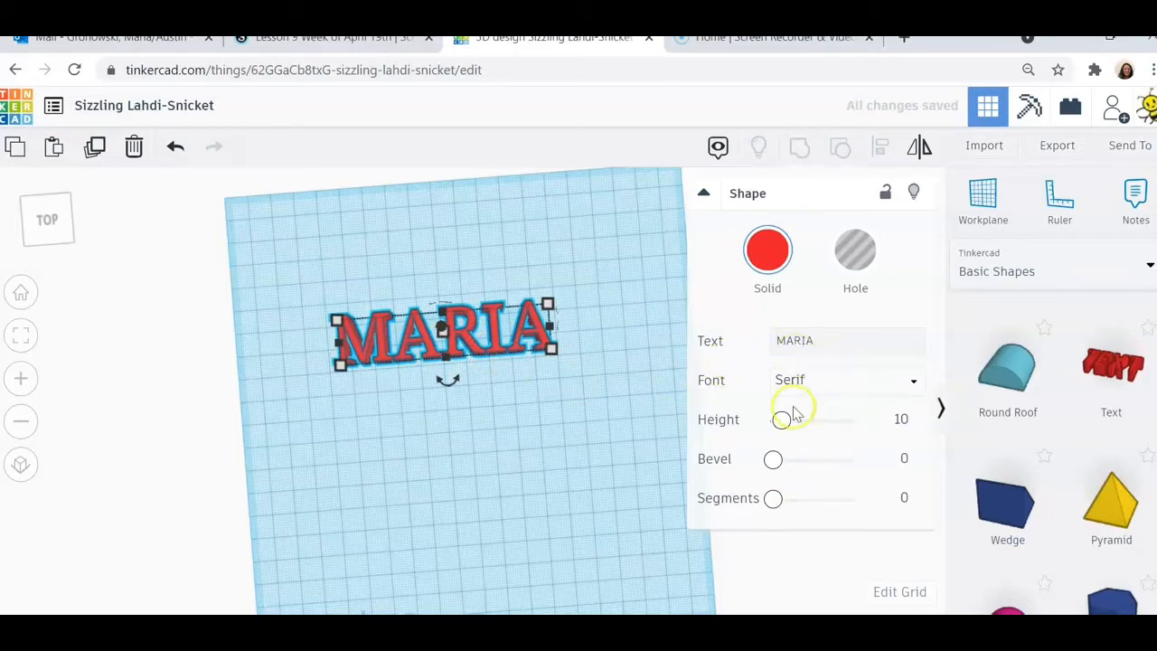
left_click(527, 472)
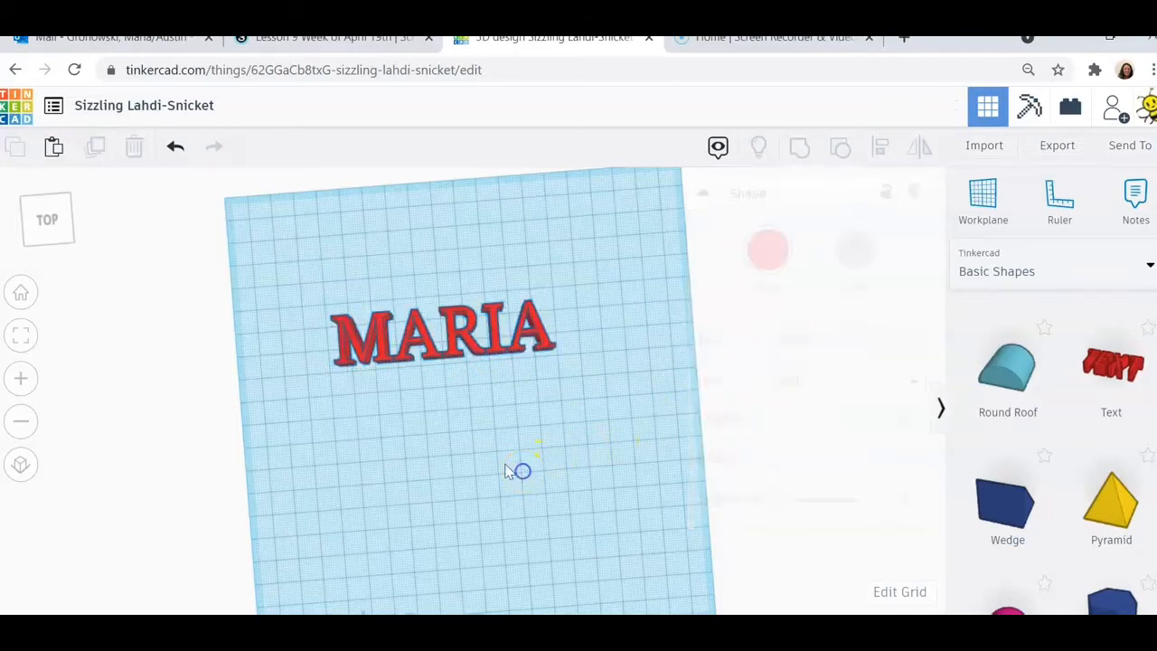
Step: Place a solid red Box at the start of the name and stretch it over the text to 126 mm long and 28 mm wide
scroll(1010, 418, "down", 3)
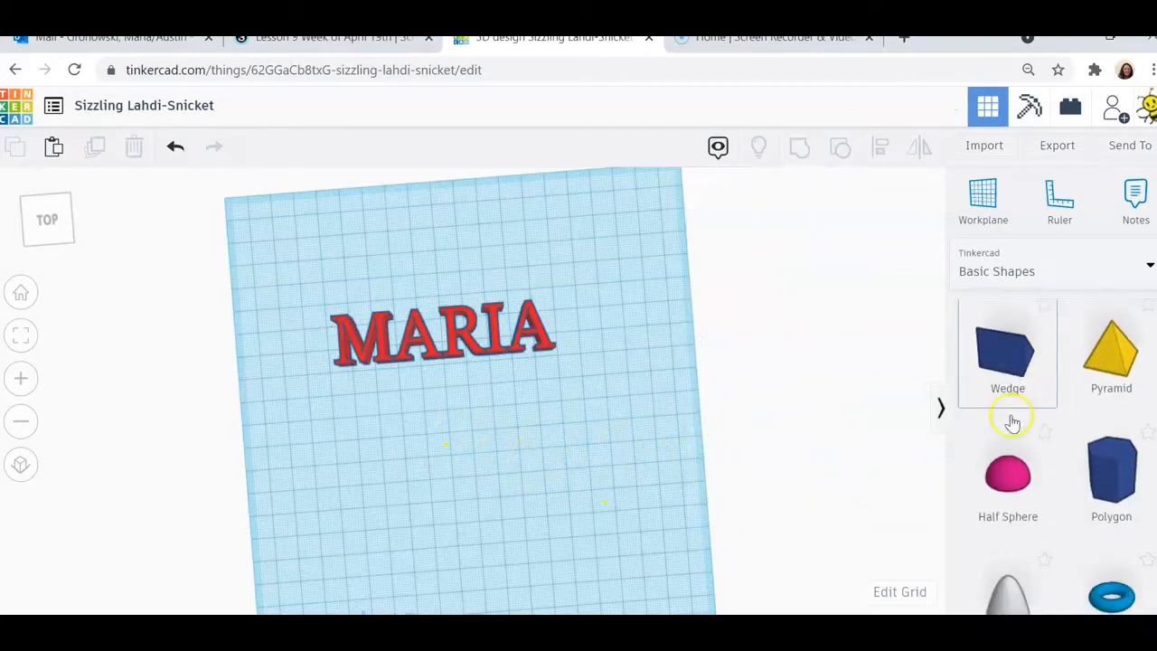
scroll(1010, 421, "up", 7)
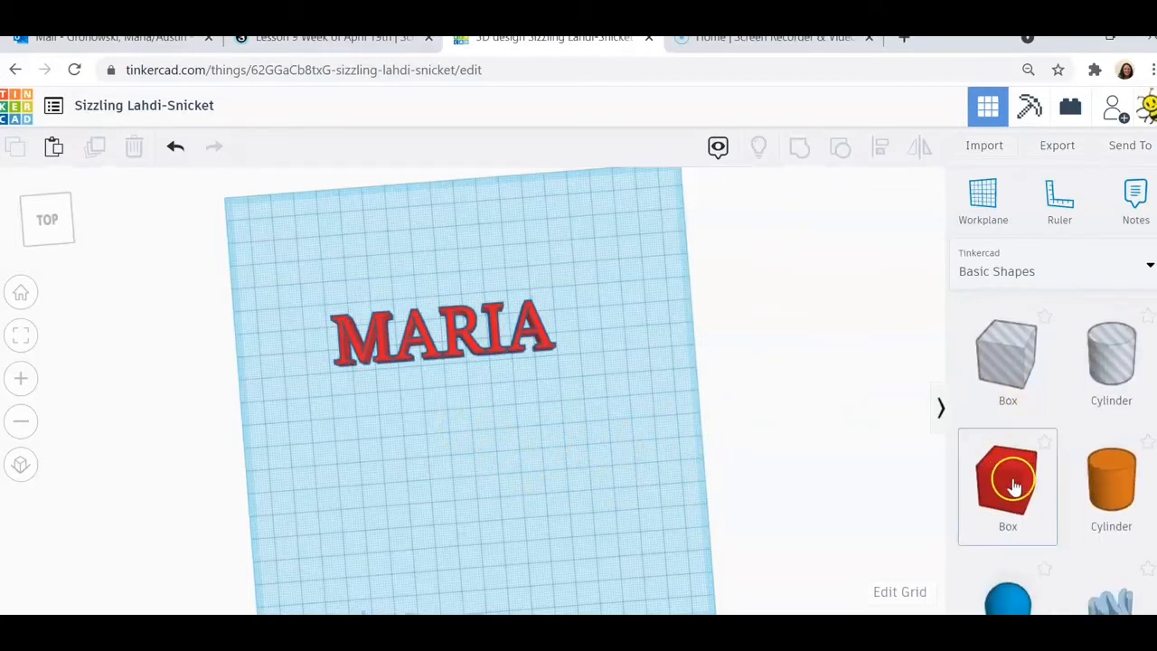
left_click_drag(1013, 483, 301, 353)
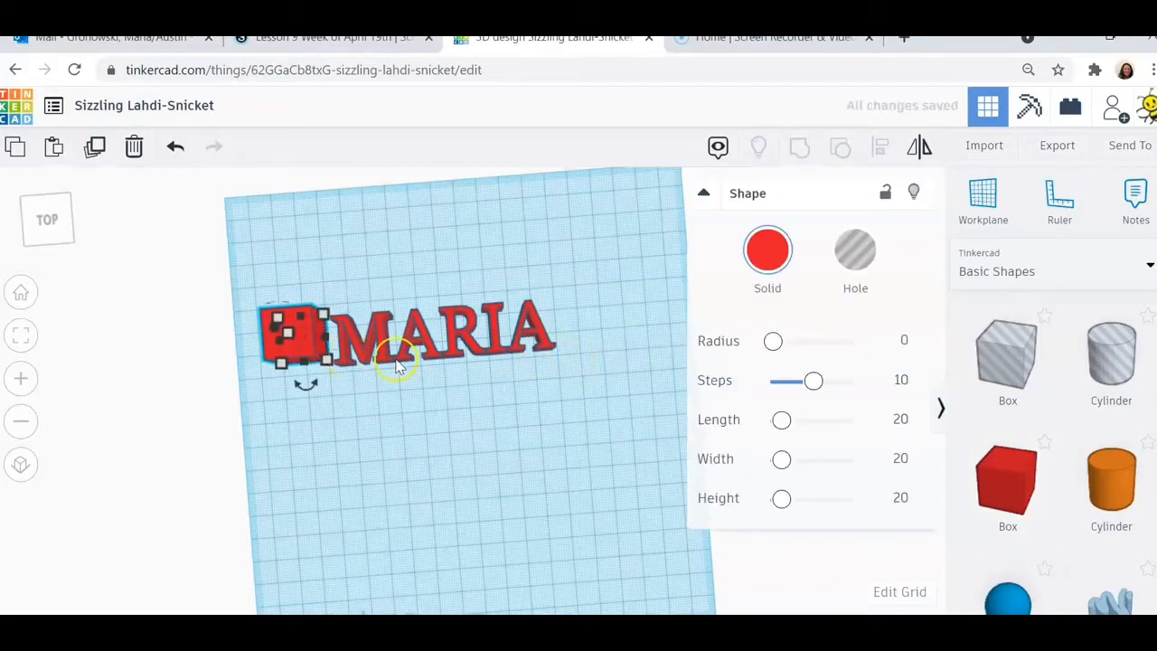
mouse_move(327, 360)
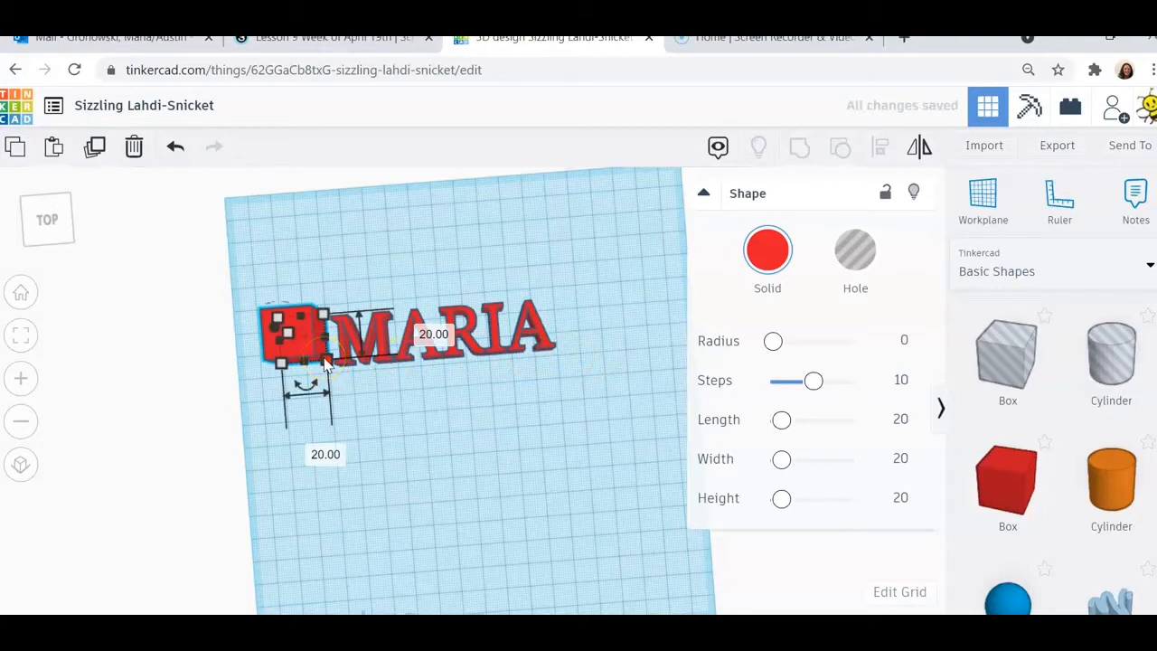
left_click_drag(327, 340, 567, 338)
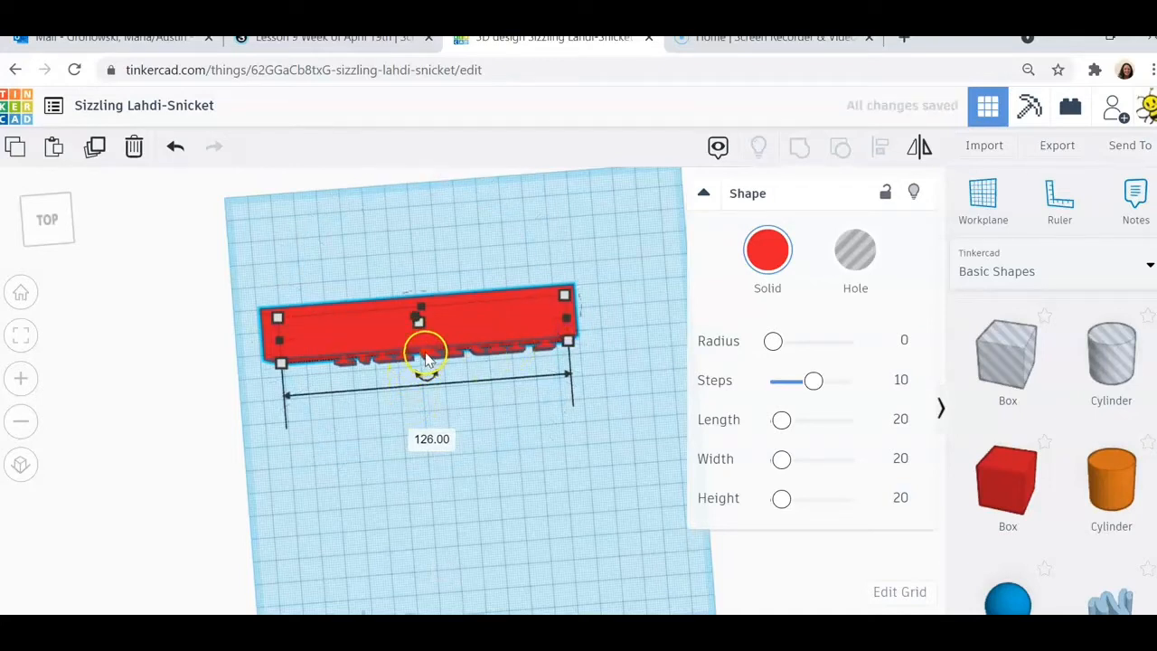
left_click_drag(427, 358, 430, 378)
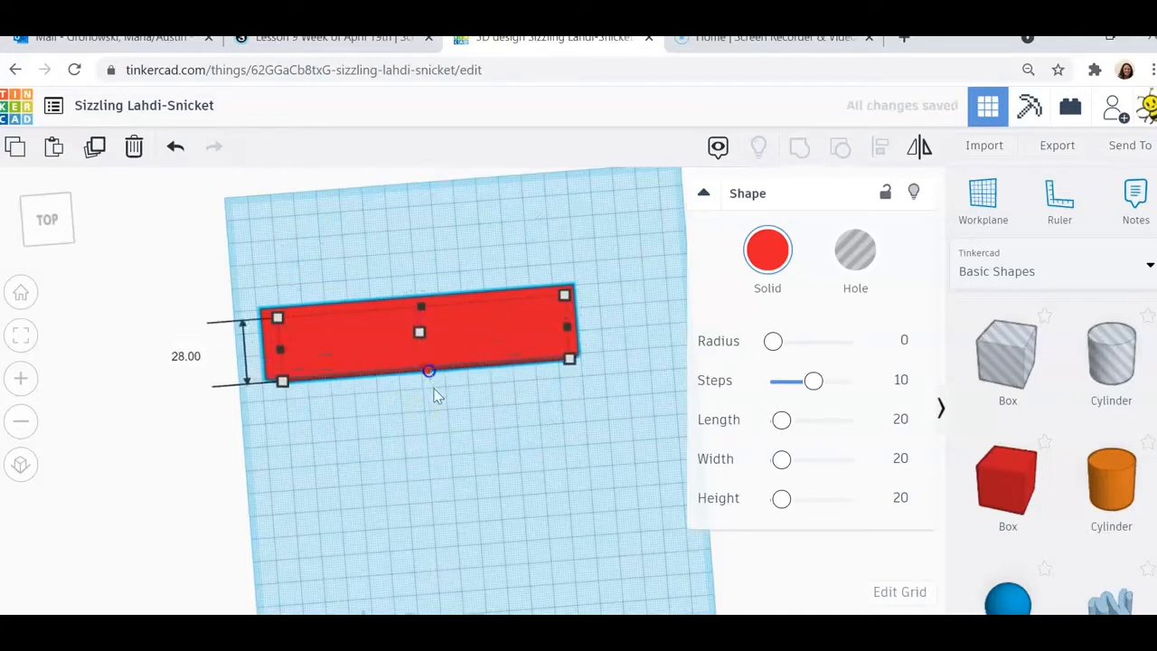
Step: Lower the box's height to 3 mm so it forms a thin base plate under the raised letters
right_click_drag(437, 395, 488, 385)
left_click(395, 365)
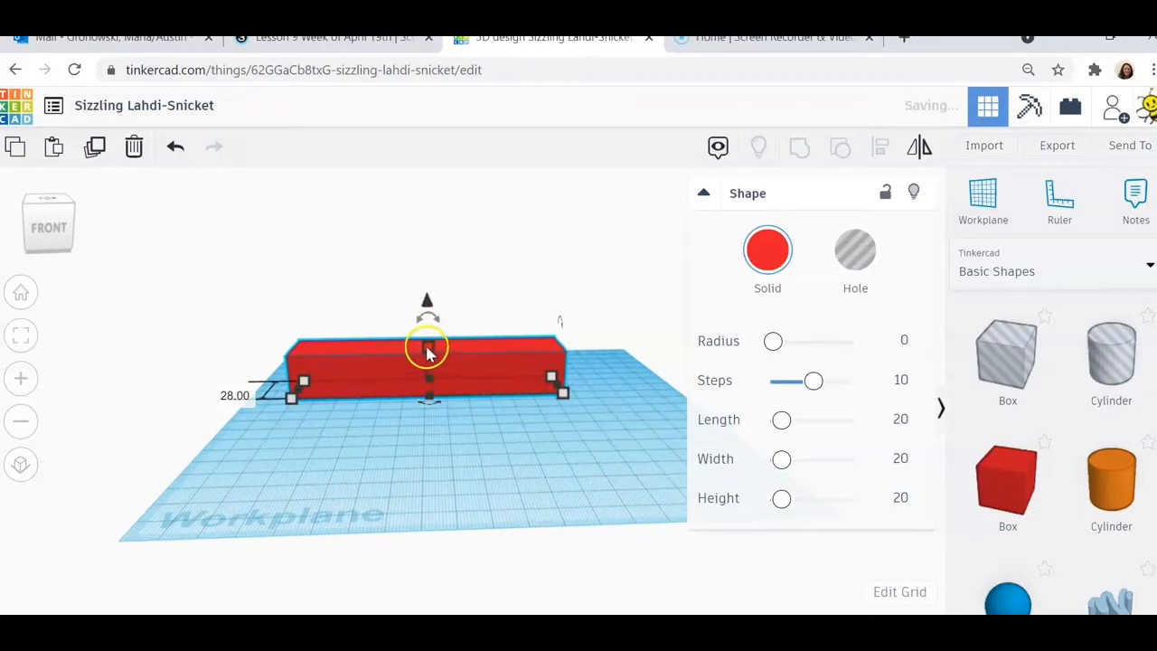
left_click(428, 353)
left_click_drag(427, 353, 427, 384)
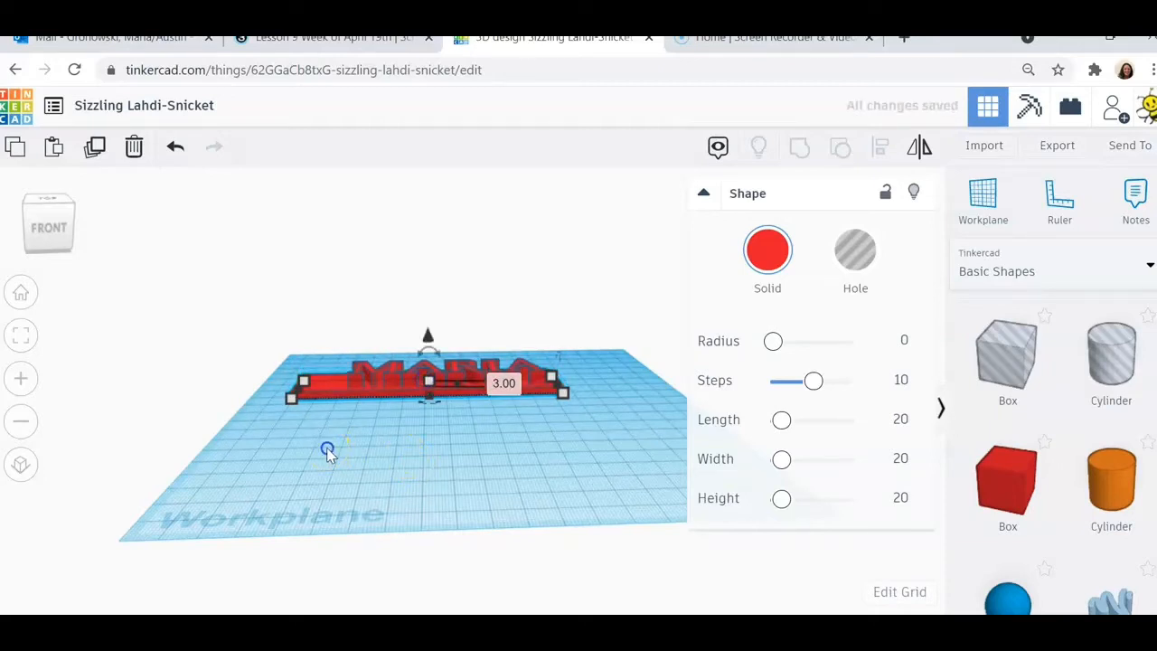
left_click(326, 449)
Step: Add a small Cylinder hole to the base plate and position it inside the end before the name's first letter
right_click_drag(431, 482, 431, 566)
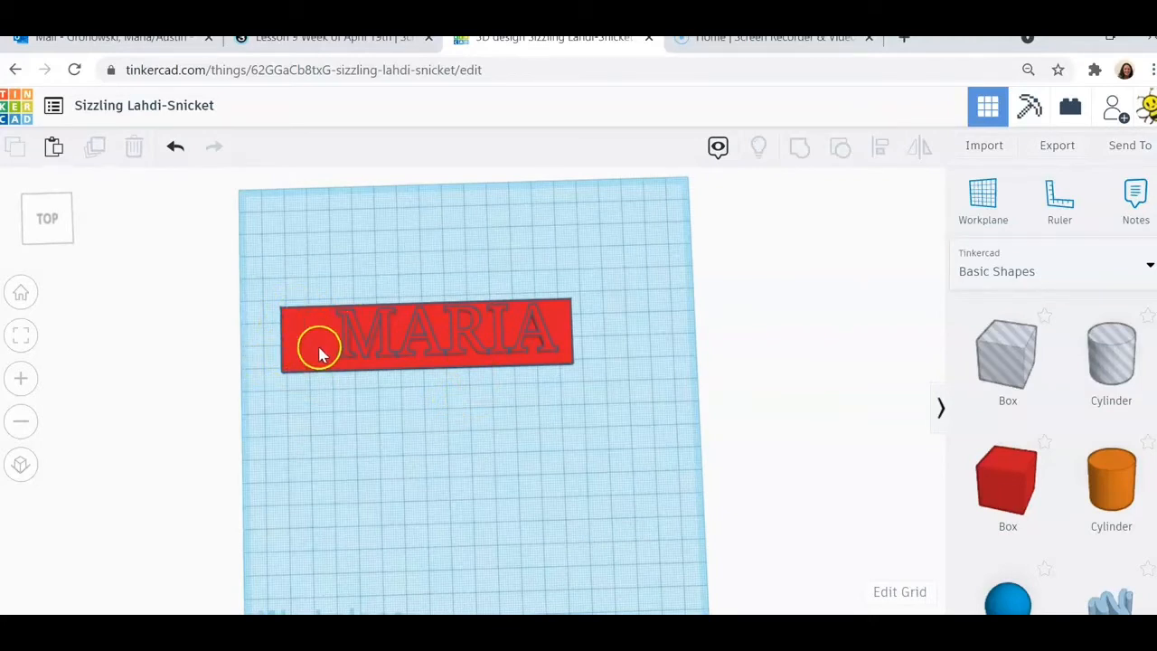
mouse_move(1111, 357)
left_mouse_down()
mouse_move(594, 395)
mouse_move(367, 426)
mouse_move(288, 375)
mouse_move(295, 350)
mouse_move(316, 345)
mouse_move(331, 365)
mouse_move(301, 323)
mouse_move(313, 336)
left_mouse_up()
left_click(298, 382)
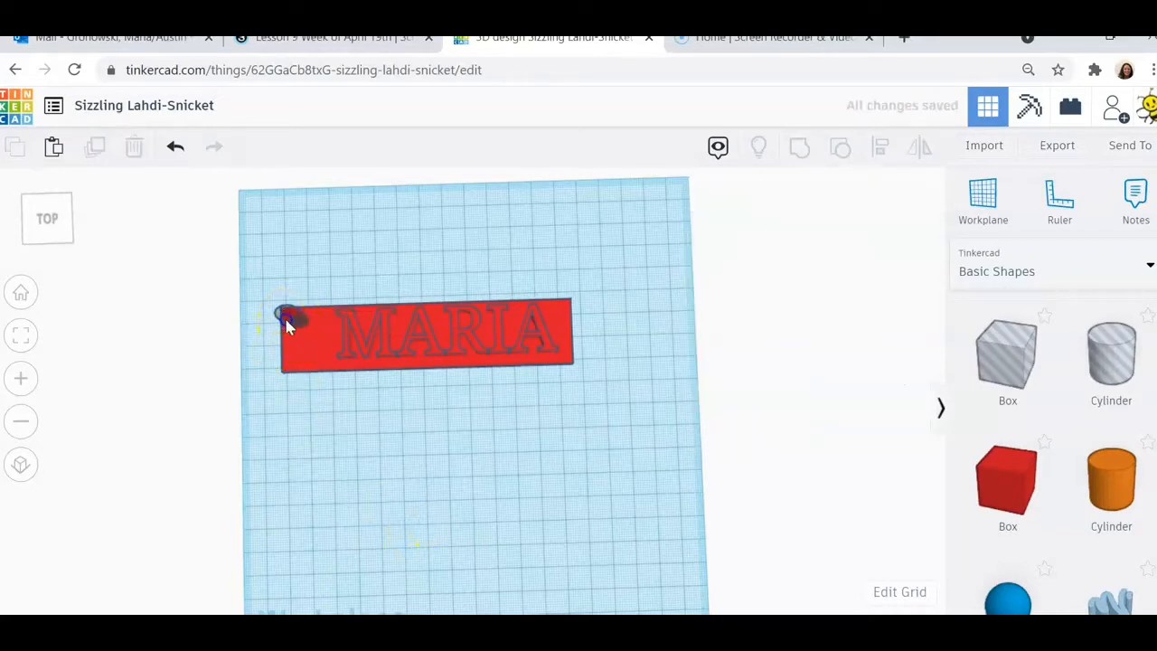
left_click(287, 325)
left_click_drag(292, 317, 295, 334)
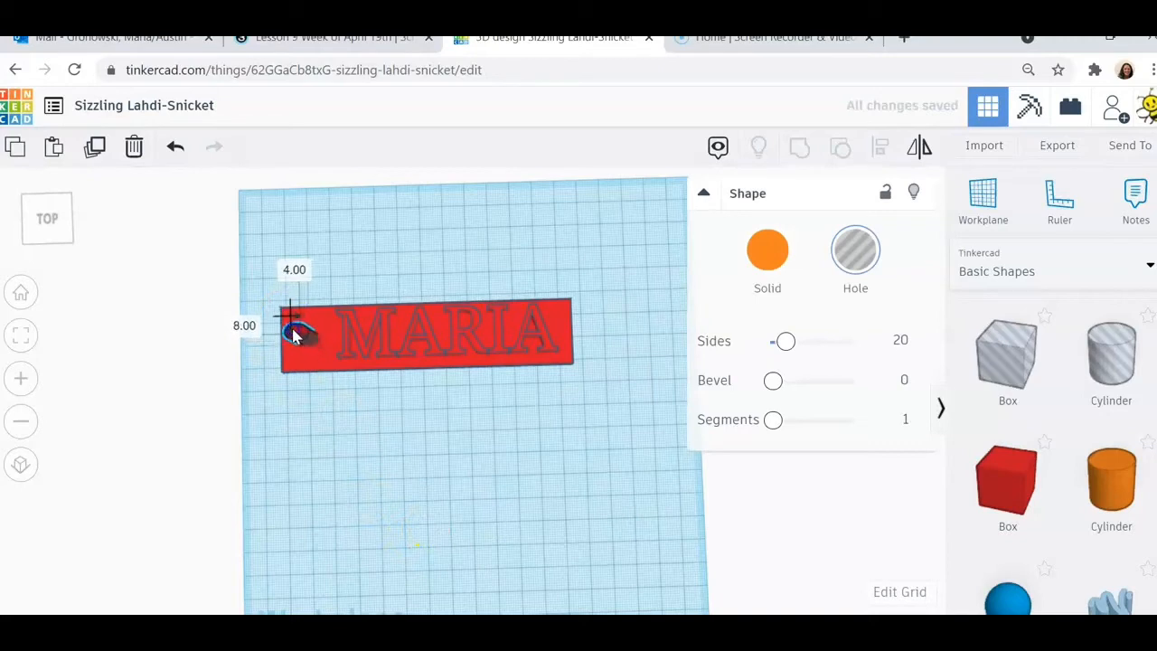
left_click(383, 450)
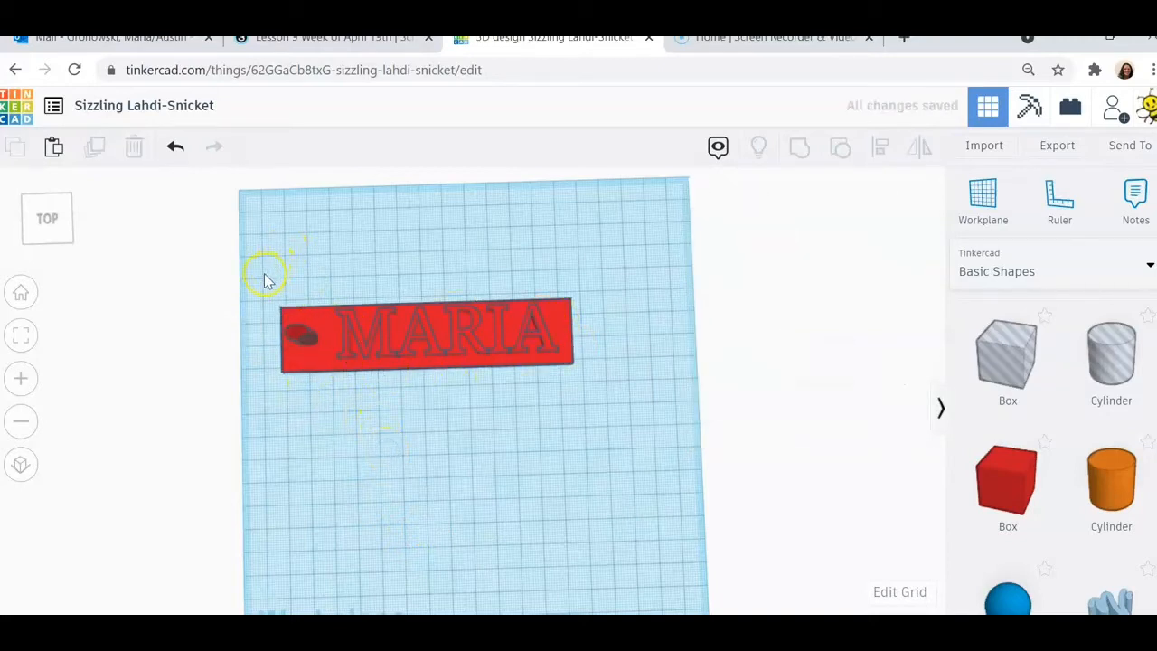
Step: Align the plate, name and hole to the middle of the plate's width, try centring them lengthwise, and undo the lengthwise alignment
left_click_drag(262, 295, 353, 390)
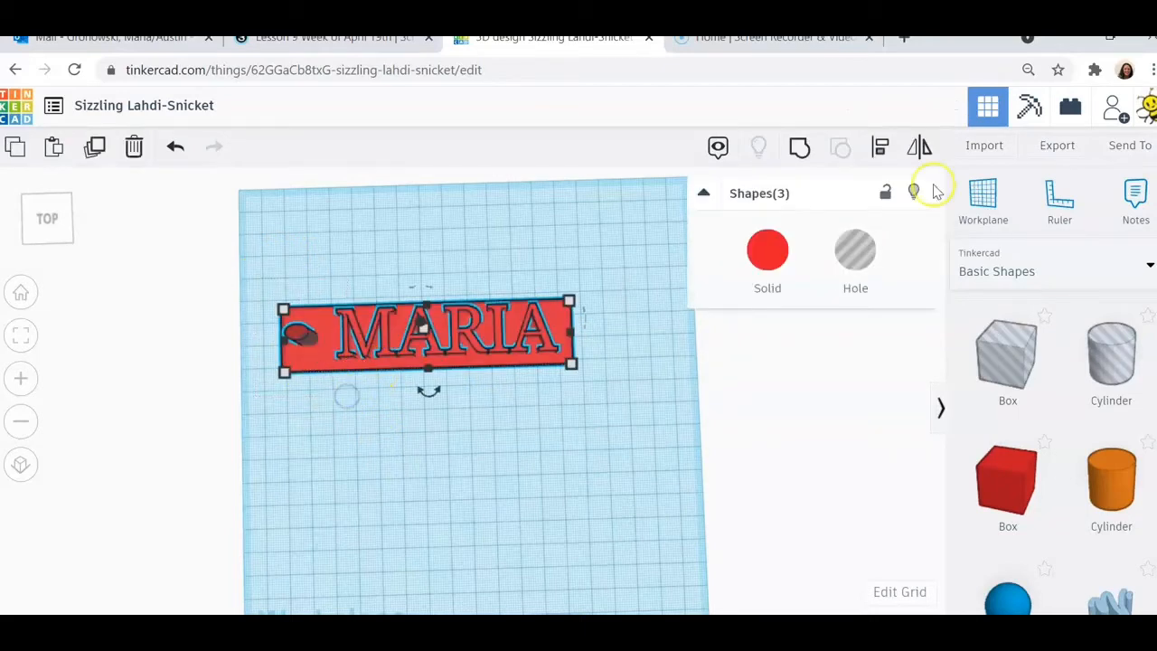
left_click(881, 150)
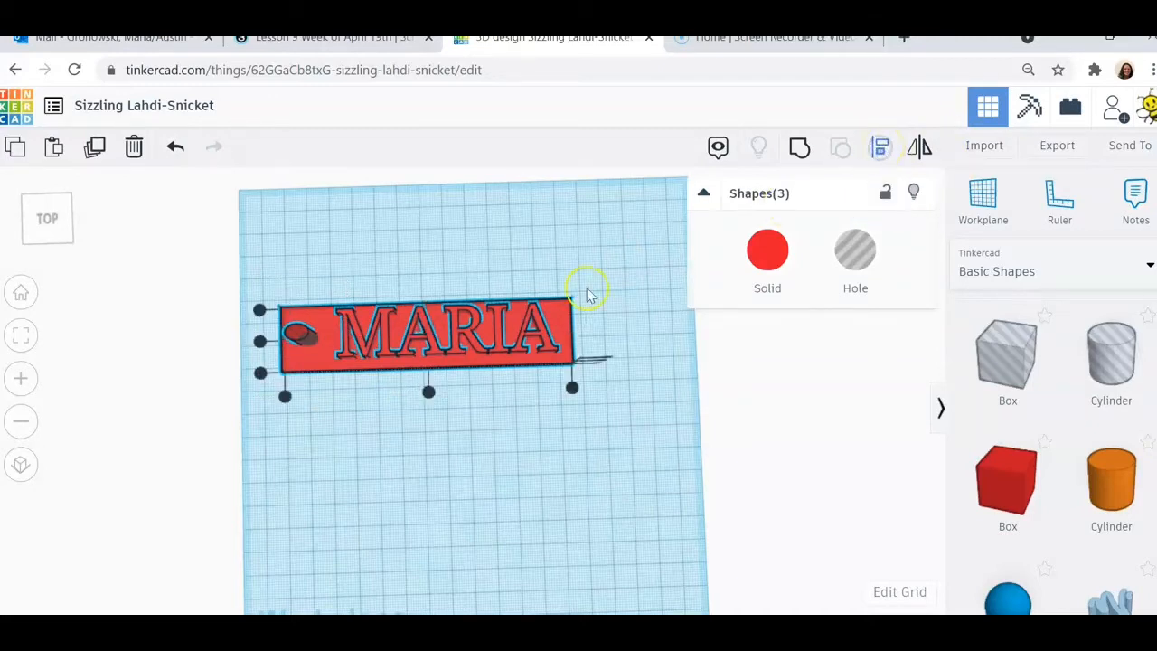
left_click(260, 343)
left_click(301, 336)
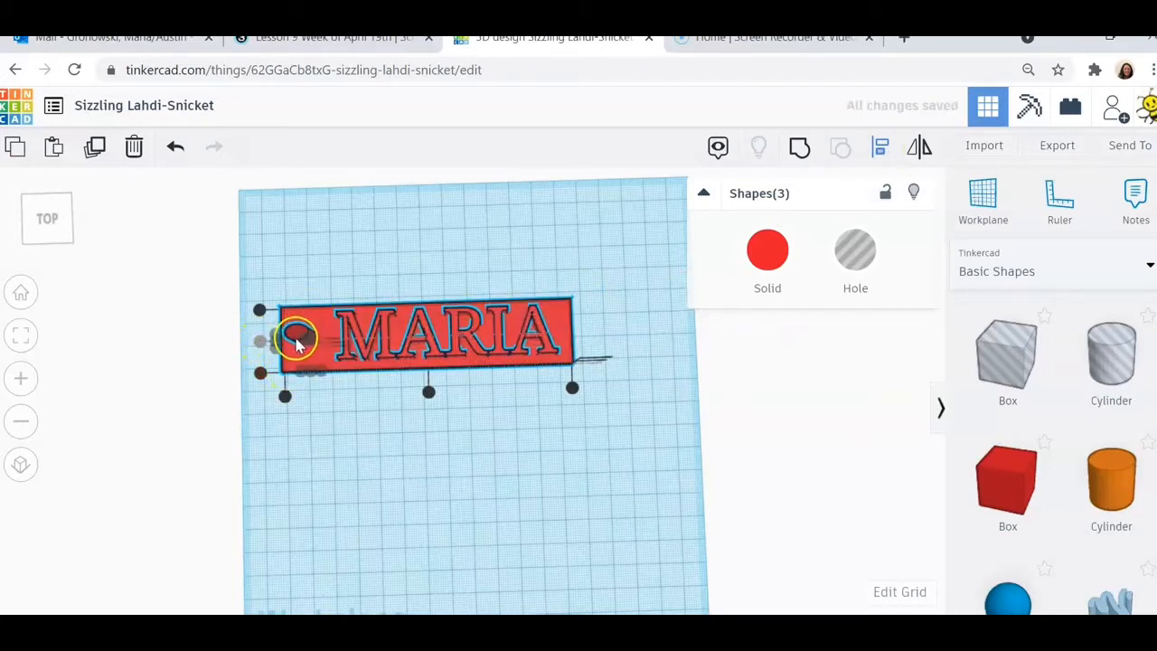
left_click(429, 394)
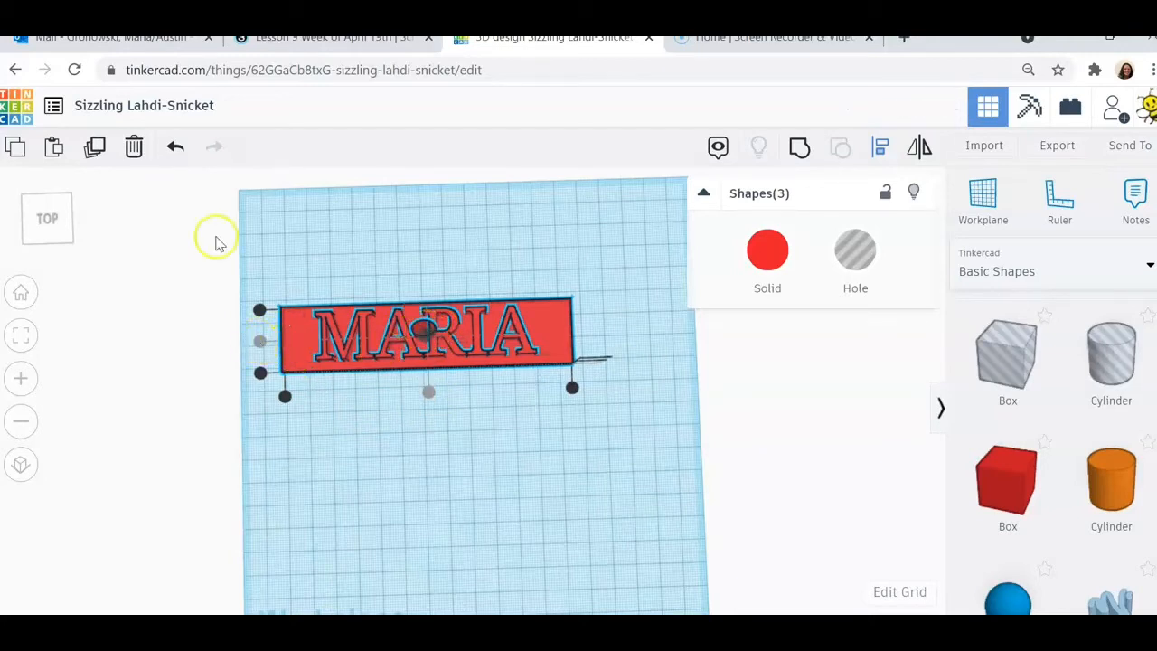
left_click(180, 161)
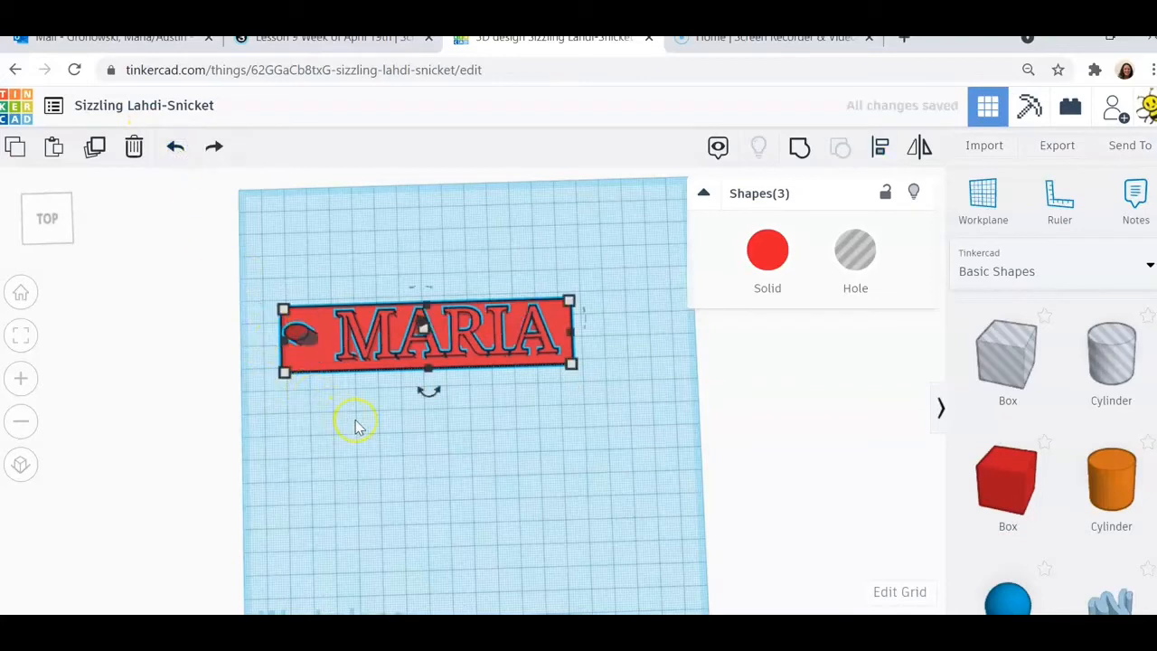
Step: Group the base plate, raised name and cylinder hole into one tag, and undo the grouping
left_click(403, 454)
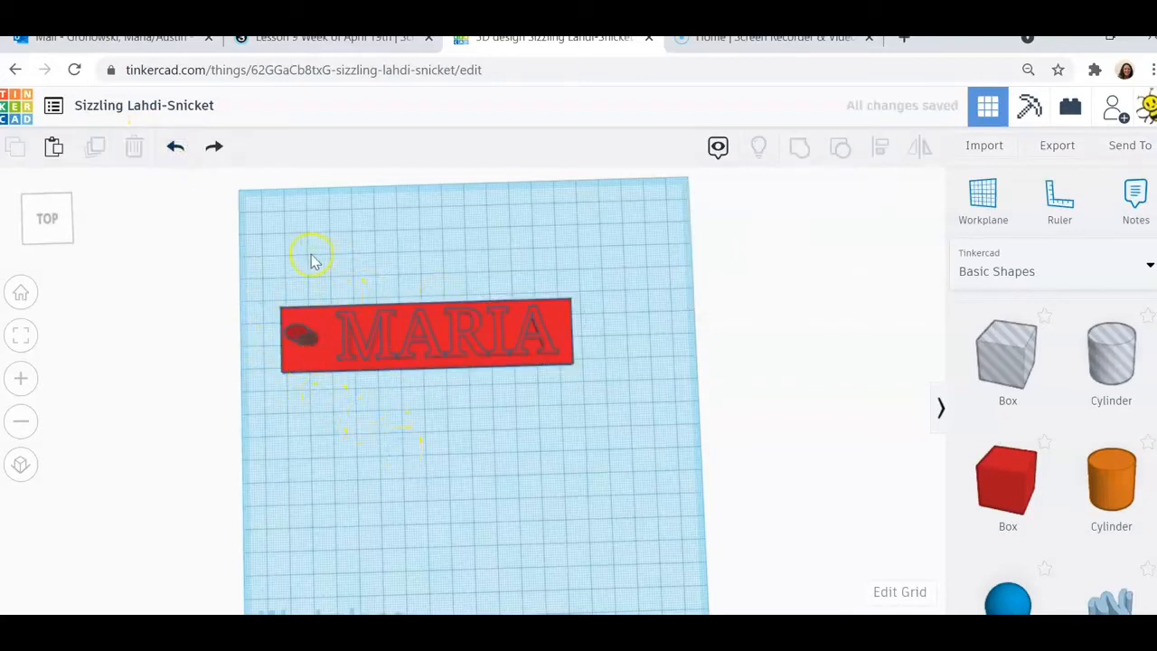
left_click_drag(286, 323, 618, 462)
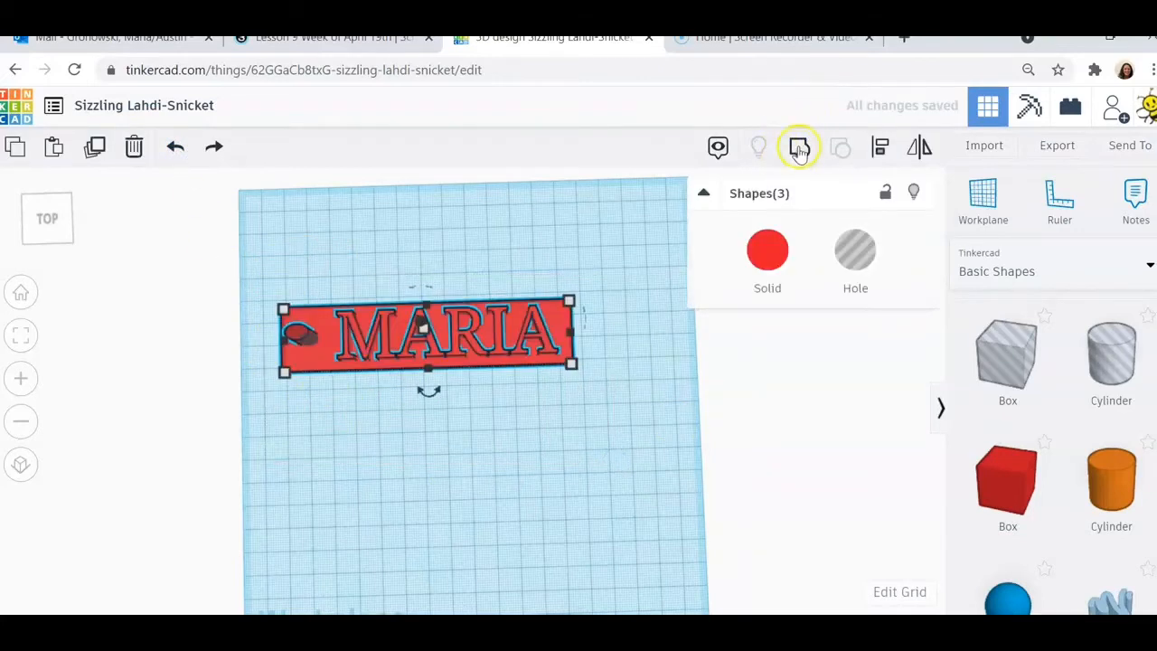
key("ctrl+g")
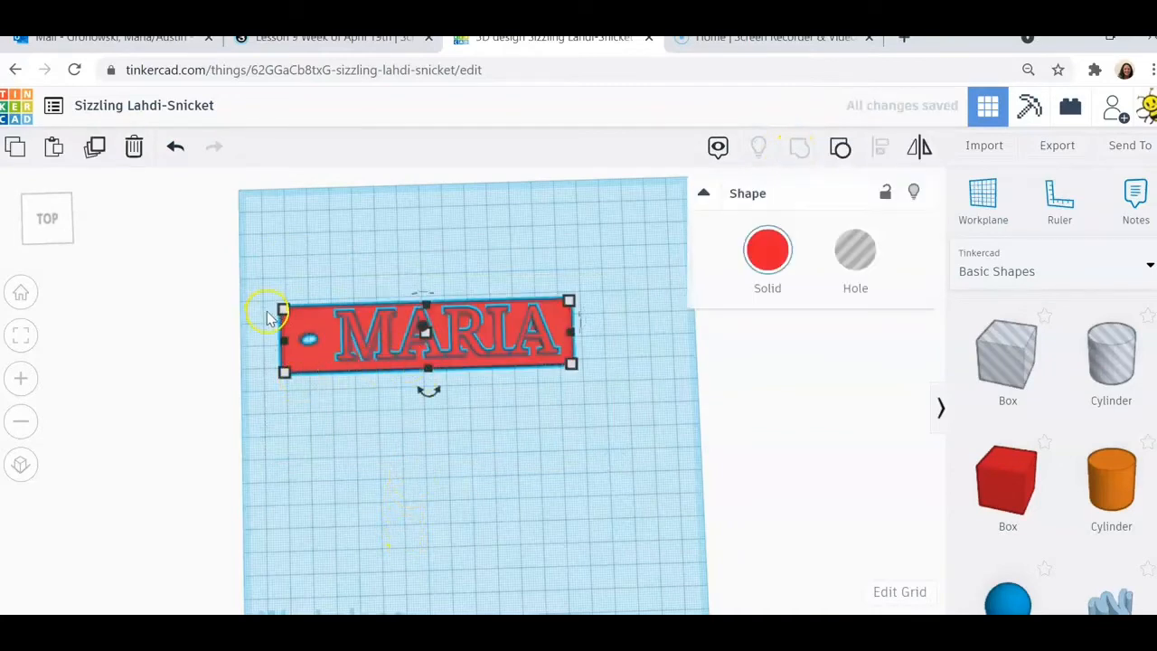
right_click_drag(405, 509, 440, 488)
left_click(176, 146)
Step: Turn the name text on the base plate into a hole shape
left_click(342, 391)
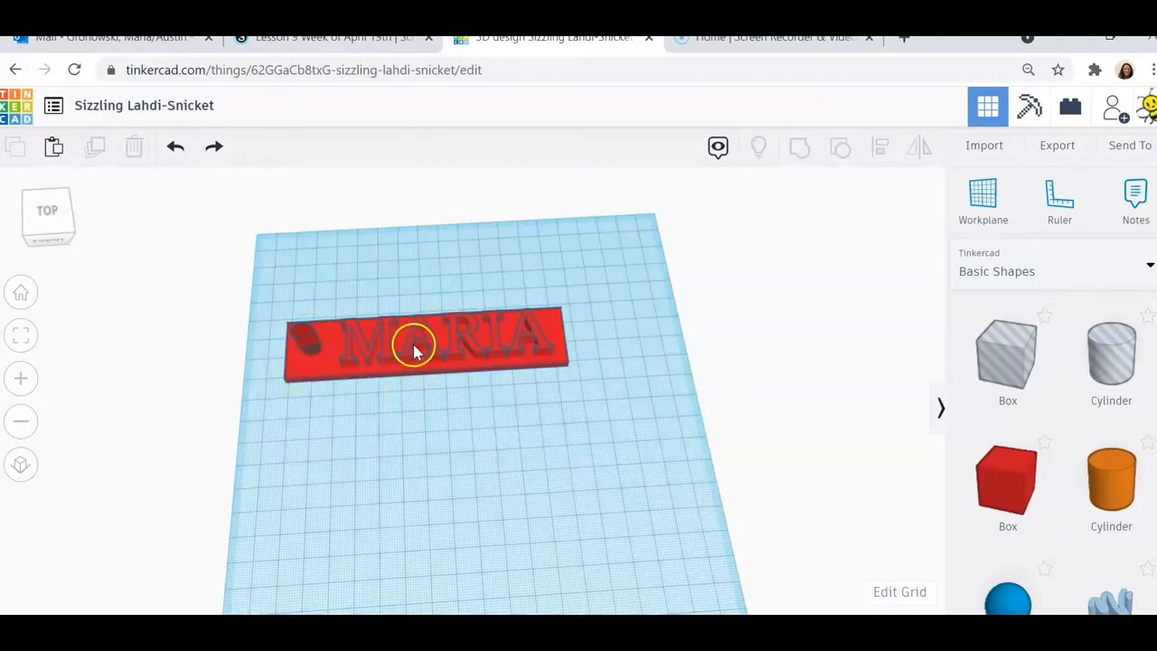
left_click(385, 355)
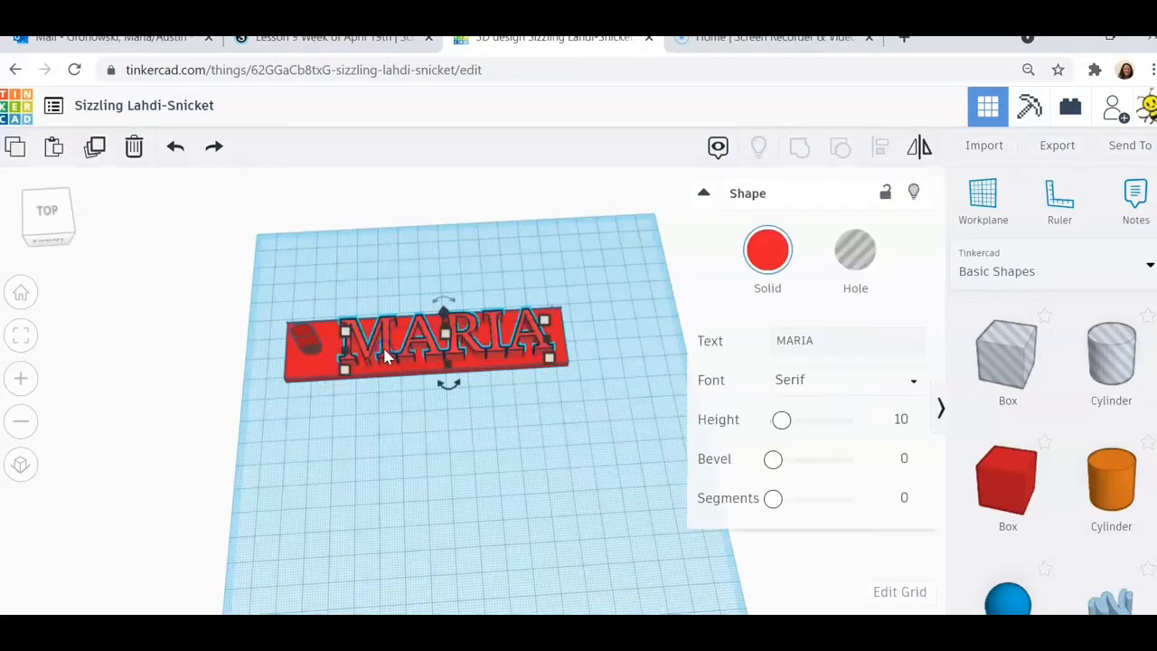
left_click(853, 248)
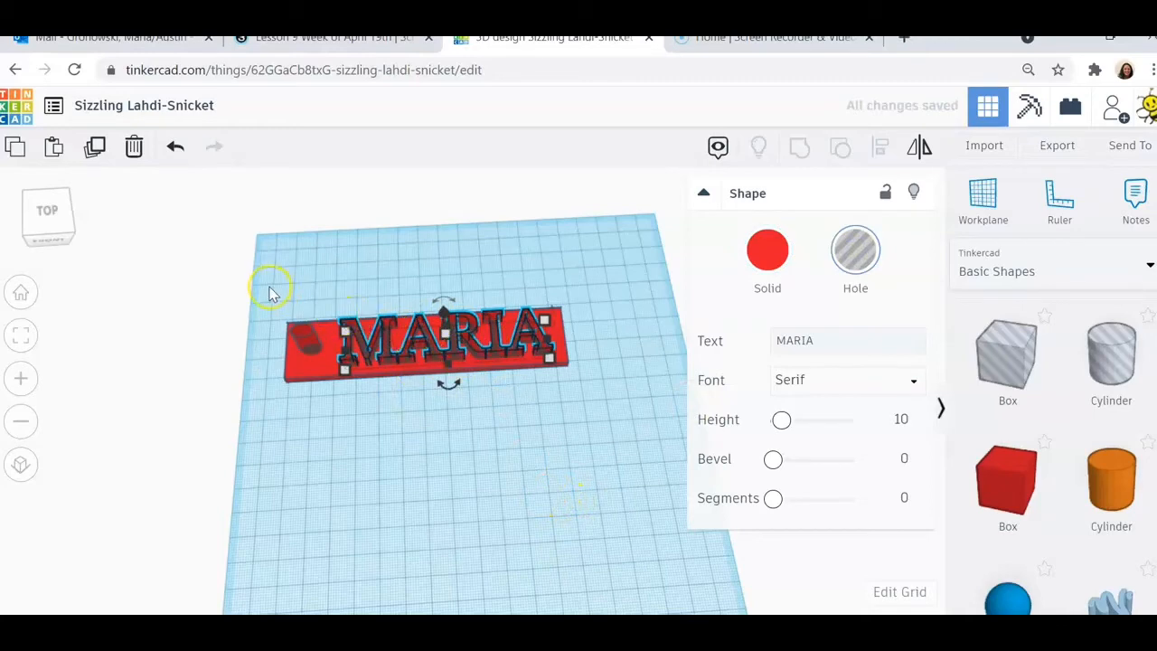
Step: Group the plate with both hole shapes to cut the name right through it, and undo the grouping
left_click_drag(271, 292, 582, 429)
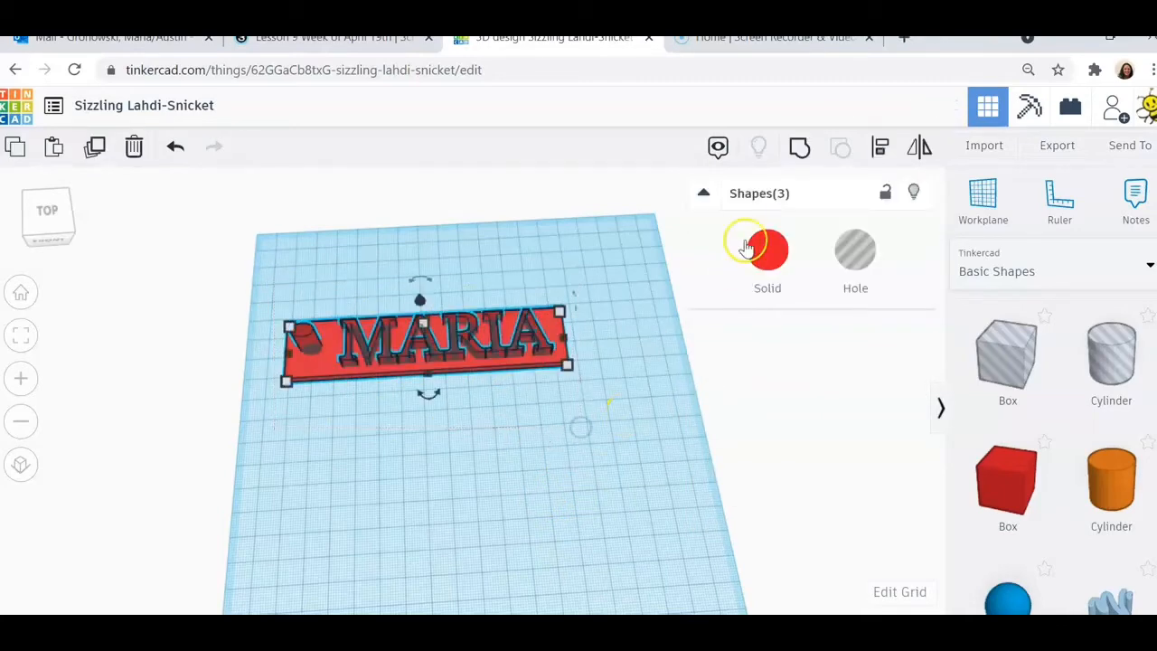
left_click(799, 146)
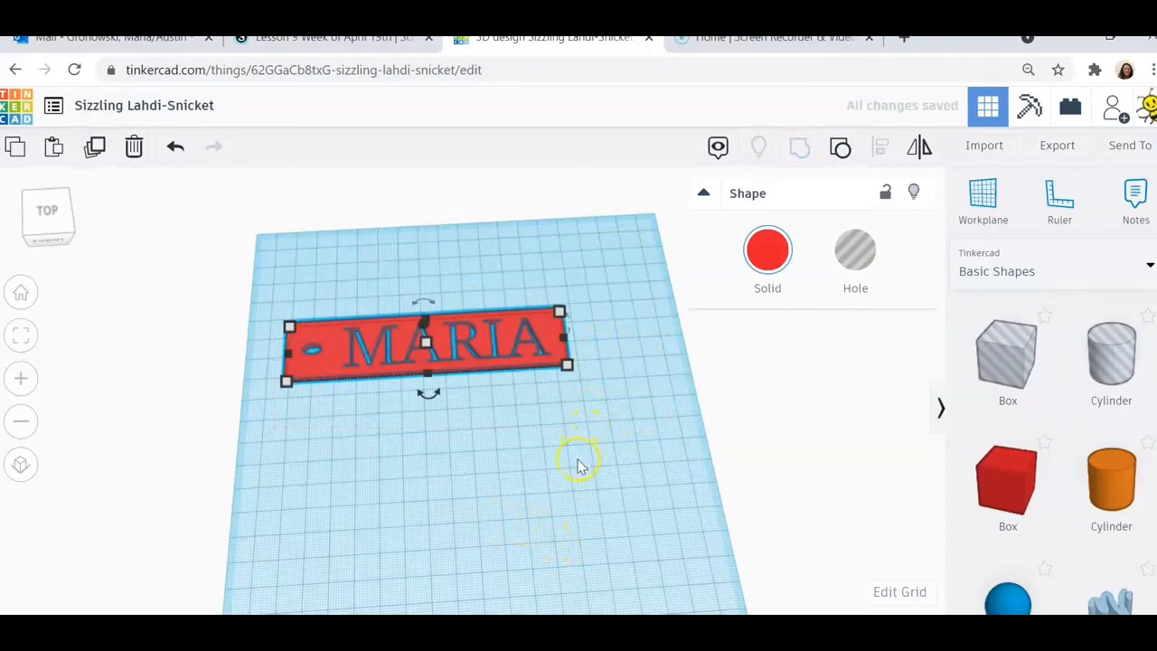
left_click(514, 478)
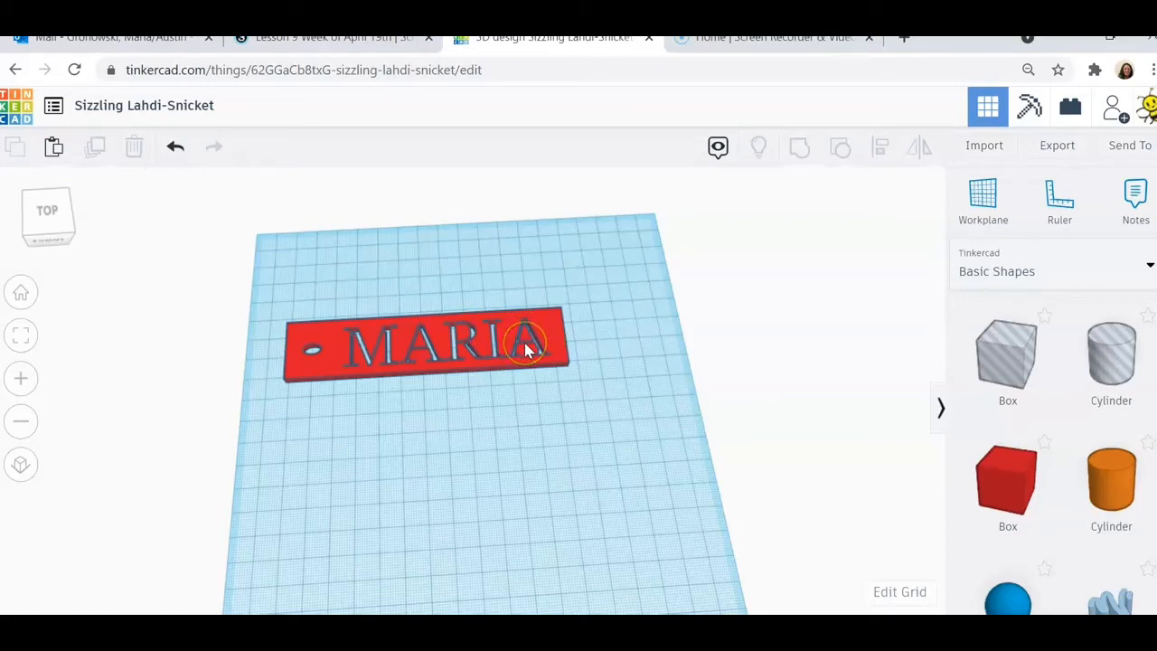
left_click_drag(271, 290, 280, 321)
left_click(175, 146)
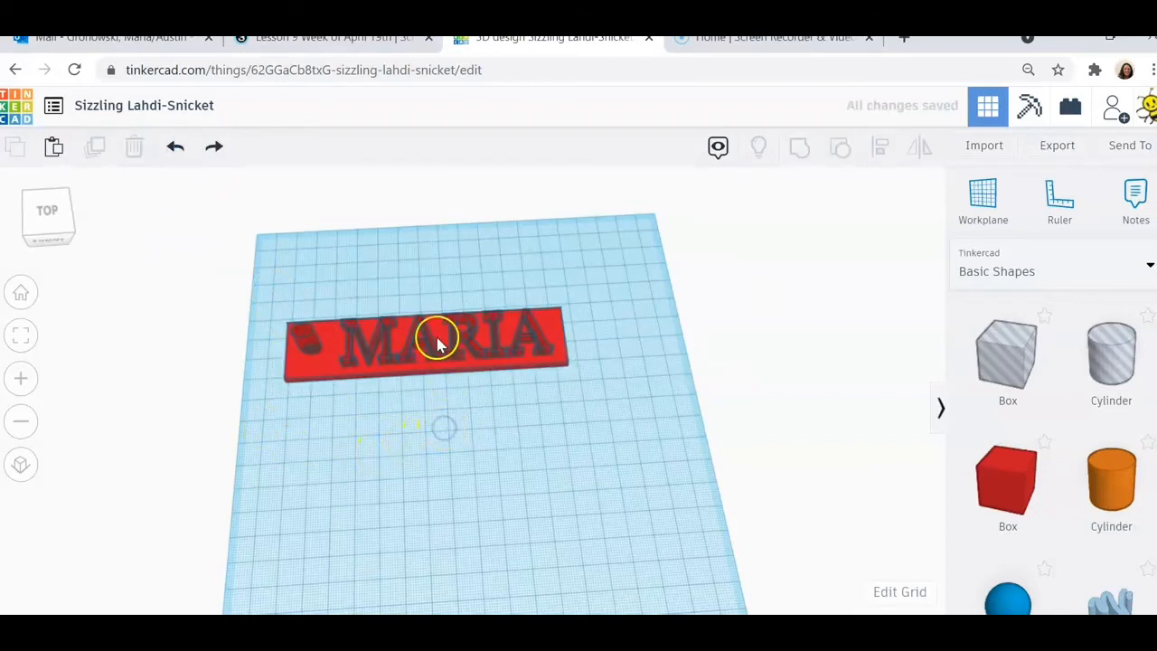
Step: Raise the name's hole shape 1 mm above the workplane so that it cuts only partway into the plate
right_click_drag(436, 418, 440, 364)
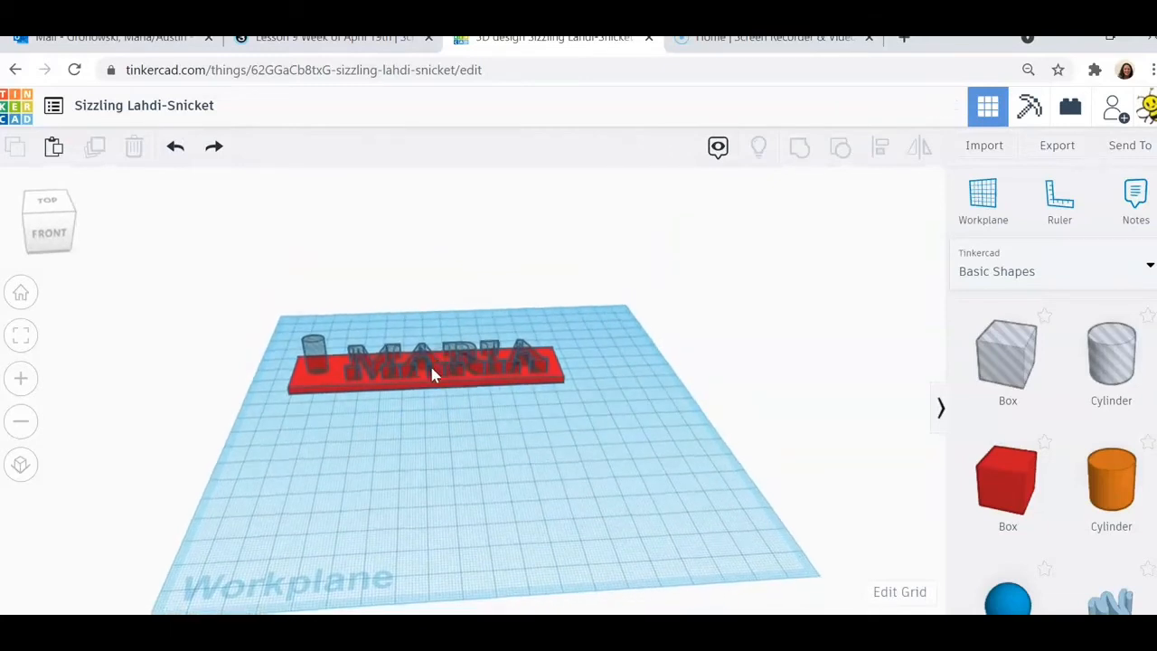
left_click(432, 376)
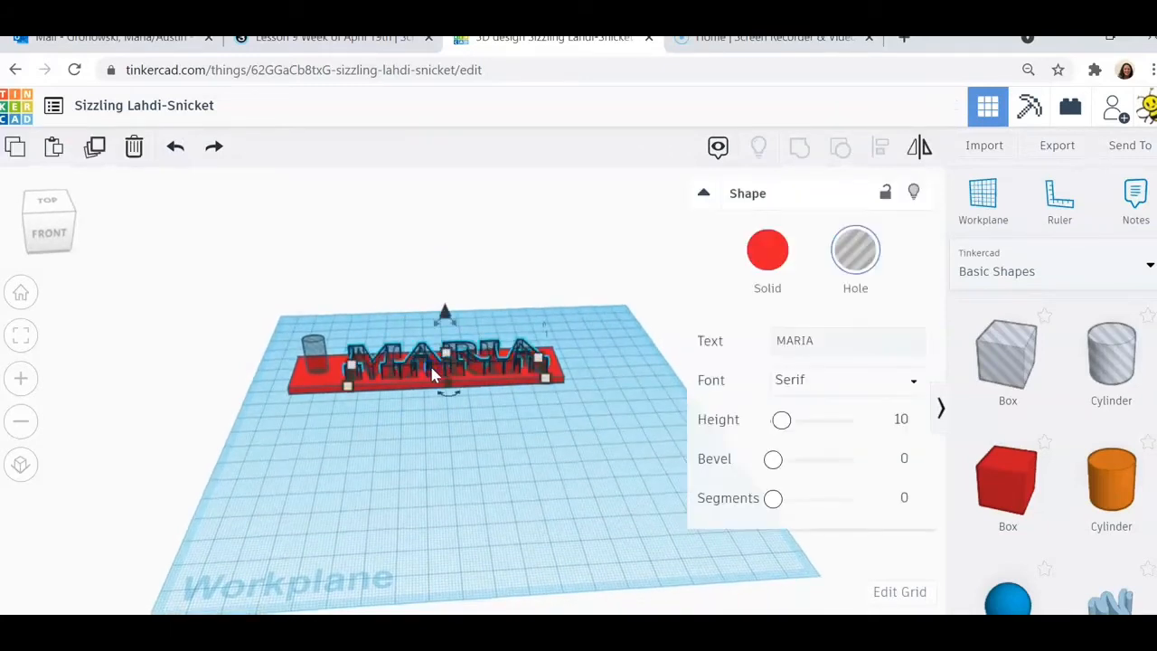
left_click(445, 315)
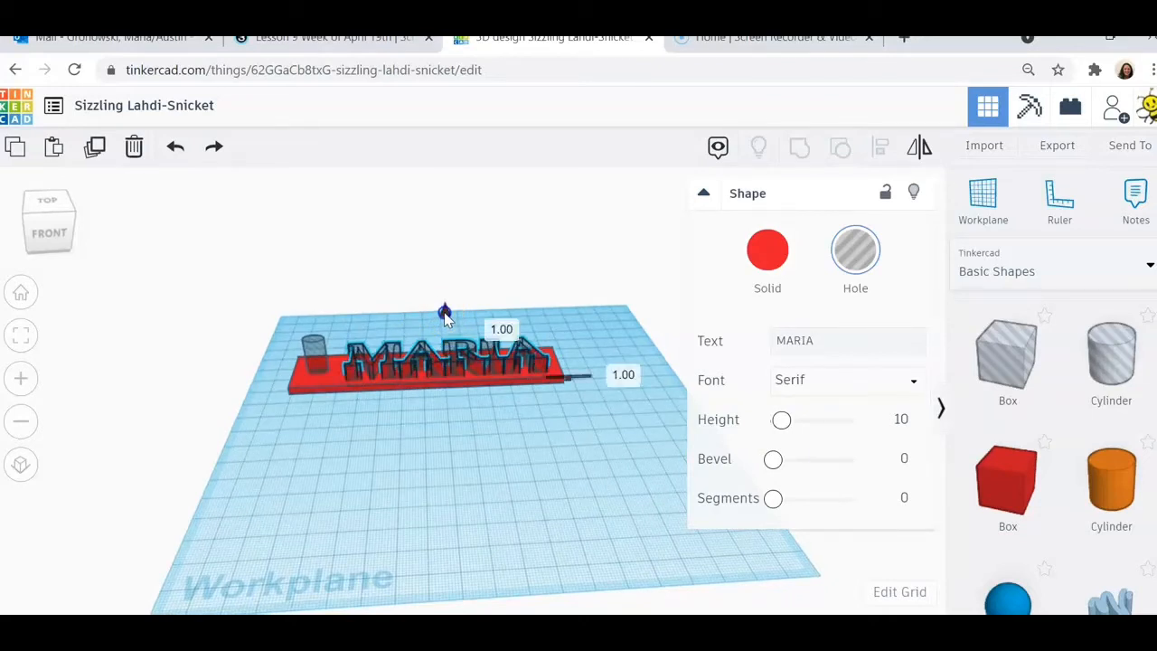
left_click_drag(445, 315, 444, 310)
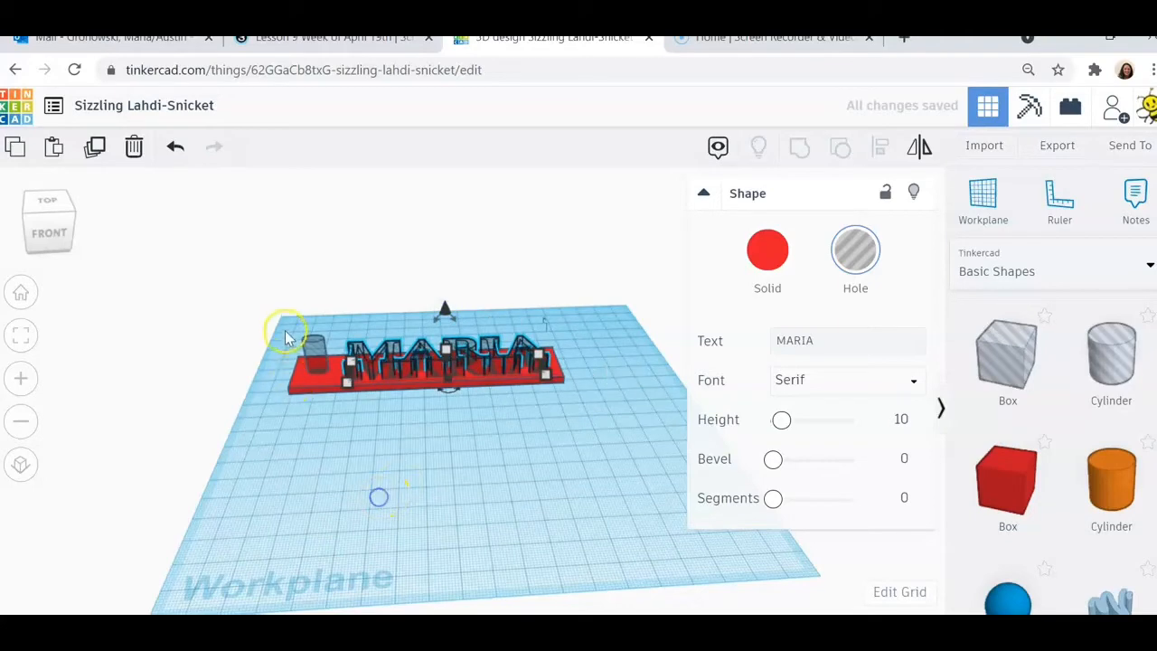
Step: Group all three shapes to engrave the name into the plate, inspect it from above, and undo the grouping
key("ctrl+a")
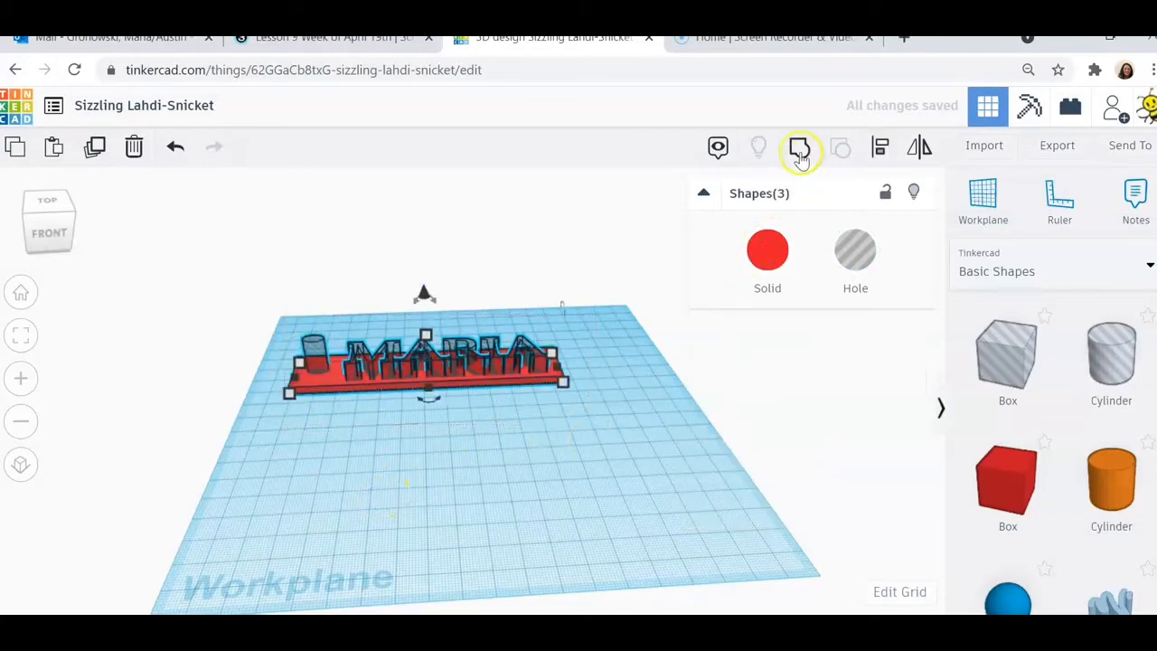
key("ctrl+g")
right_click_drag(672, 413, 666, 527)
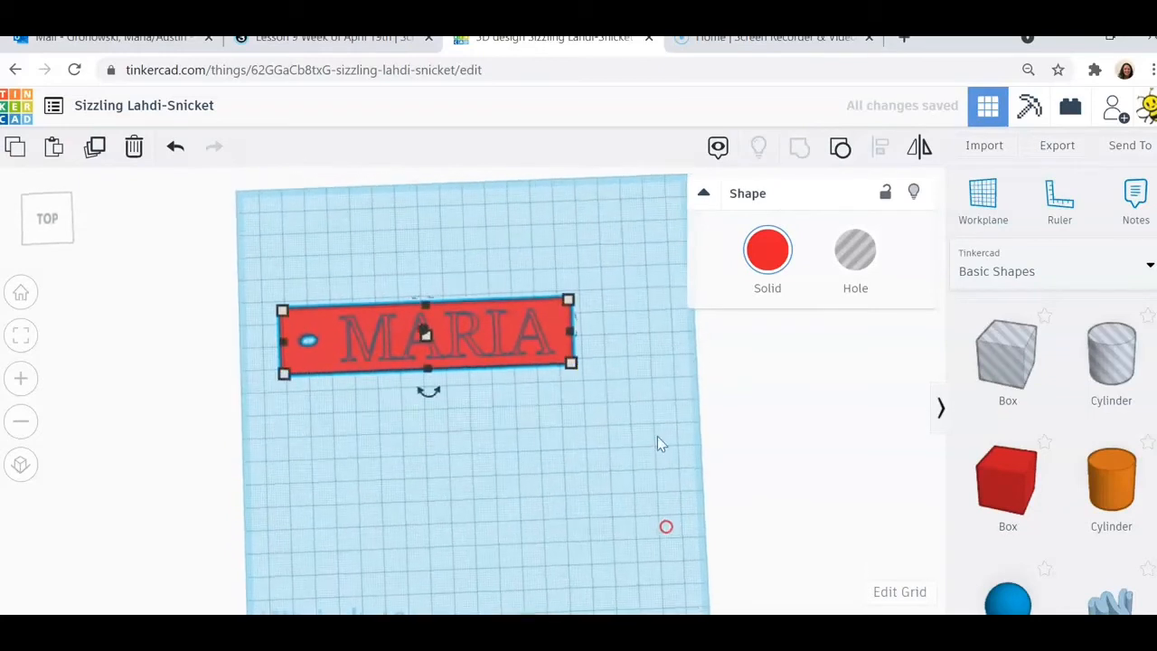
left_click(395, 368)
left_click(367, 448)
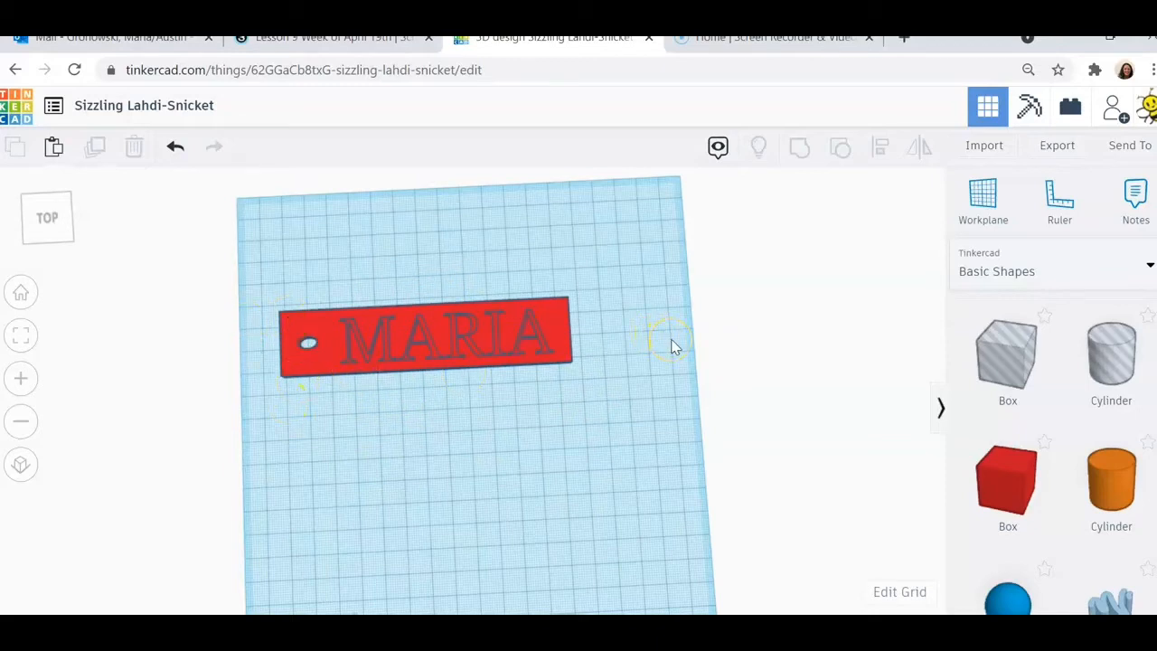
left_click(563, 333)
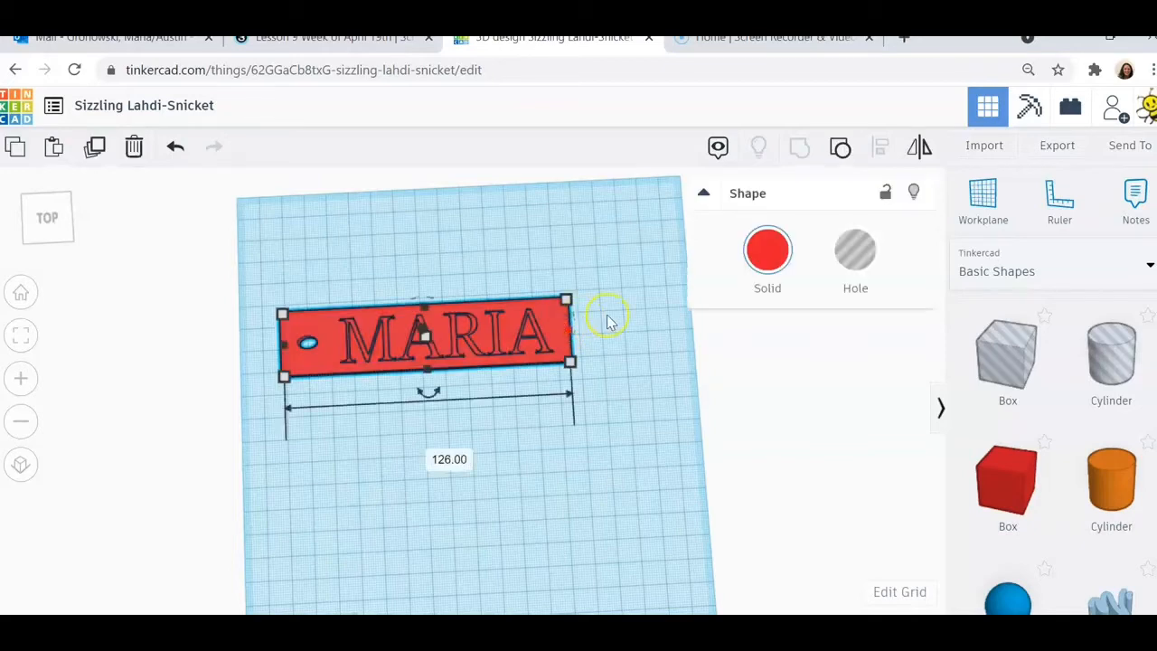
left_click(176, 147)
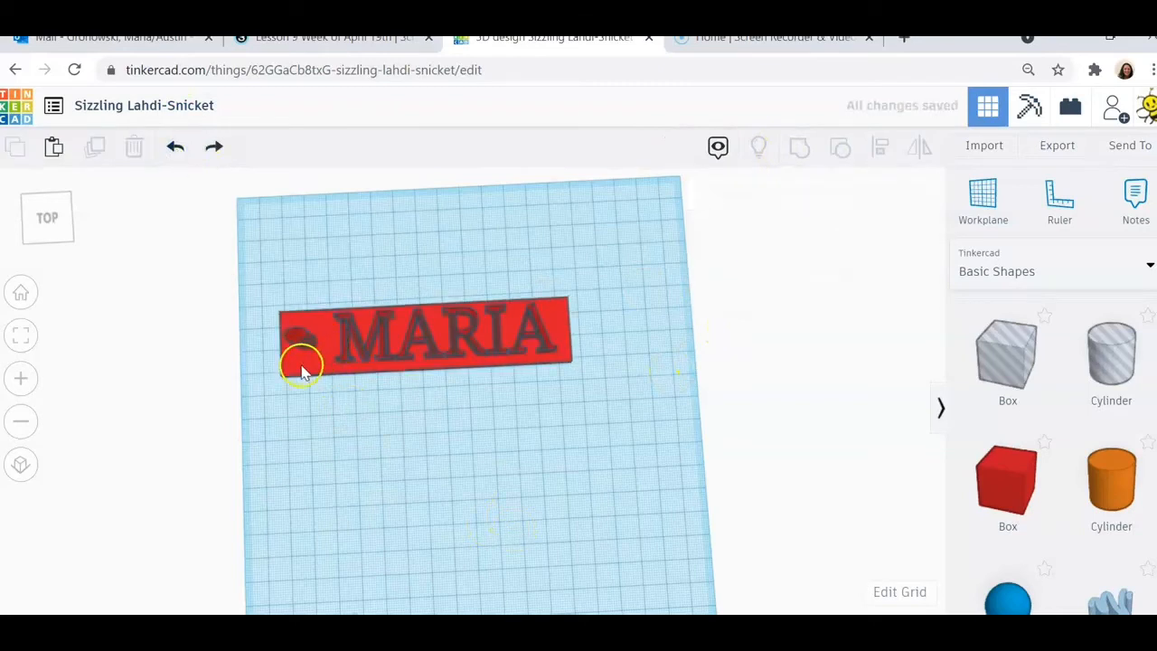
Step: Round the base plate's corners, trying a Radius of 13.5 and settling on 2.82
left_click(299, 371)
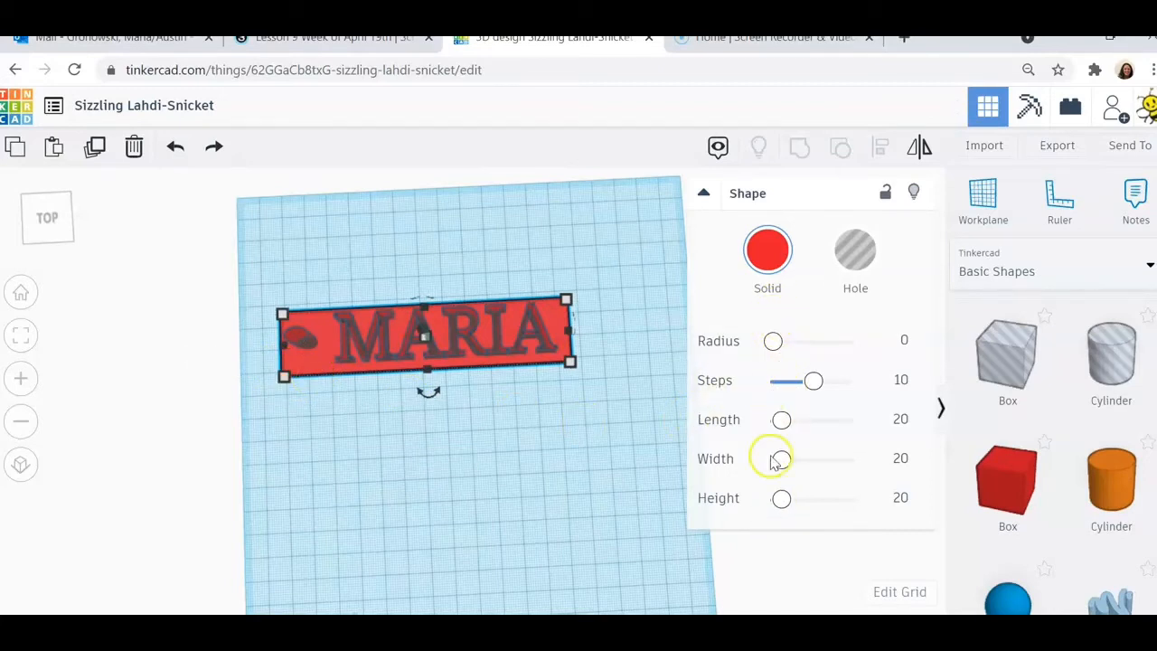
left_click(773, 343)
left_click_drag(773, 342, 831, 349)
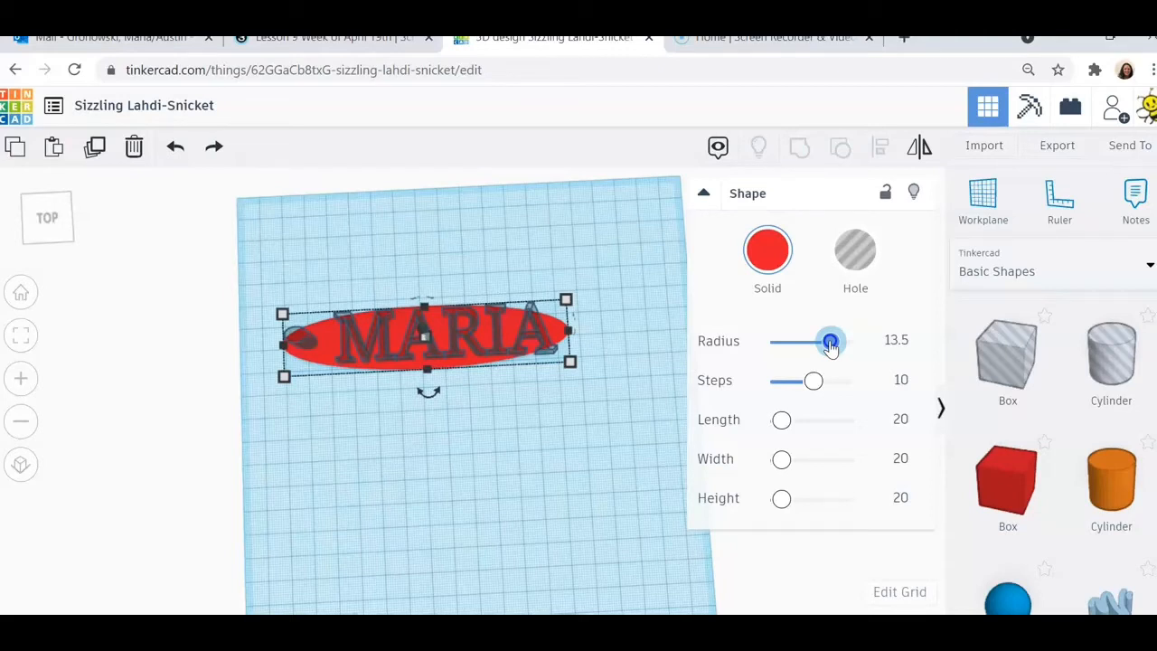
left_click_drag(831, 348, 784, 348)
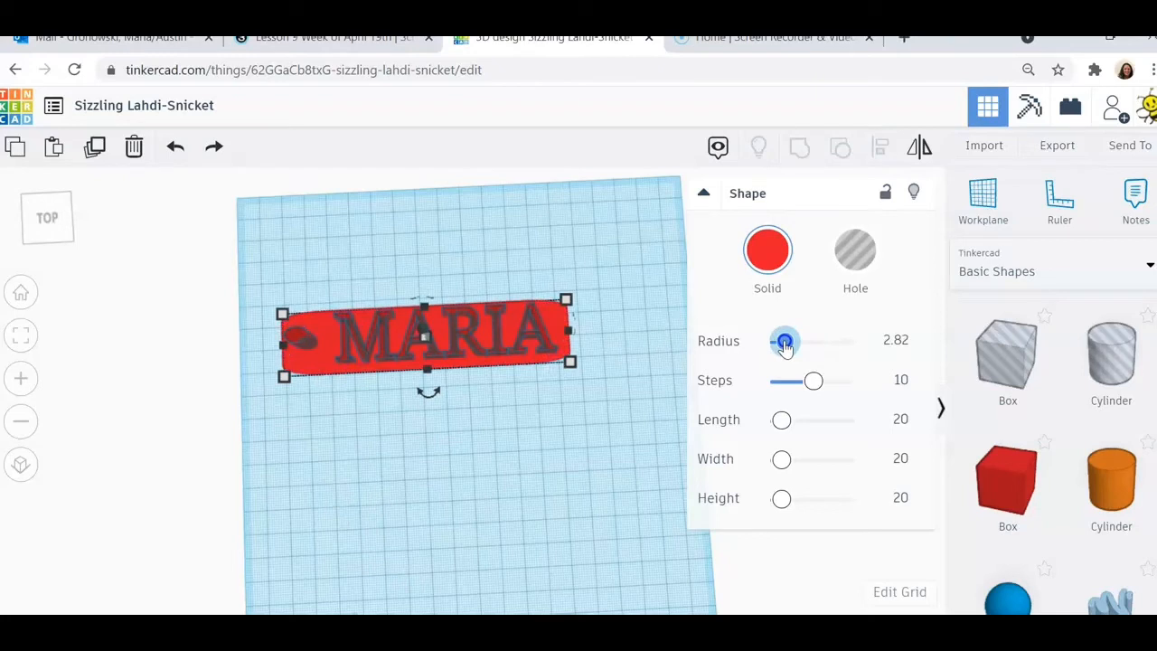
left_click(548, 421)
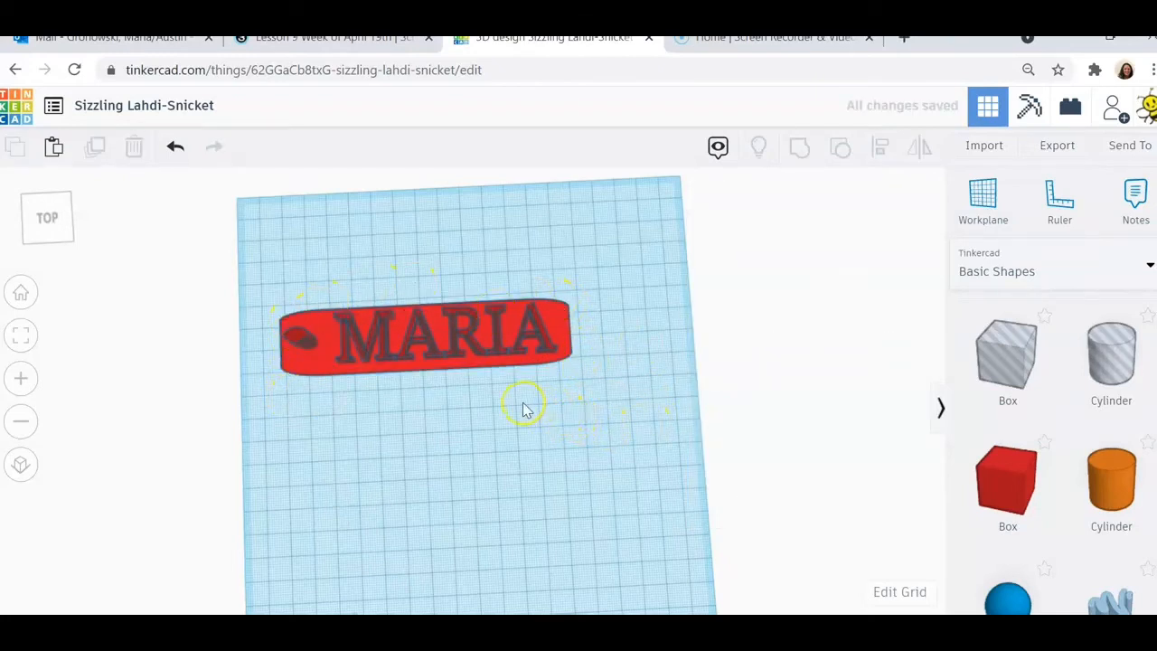
Step: Browse the Basic Shapes library down to the Star, Icosahedron and Ring shapes
scroll(1049, 501, "down", 5)
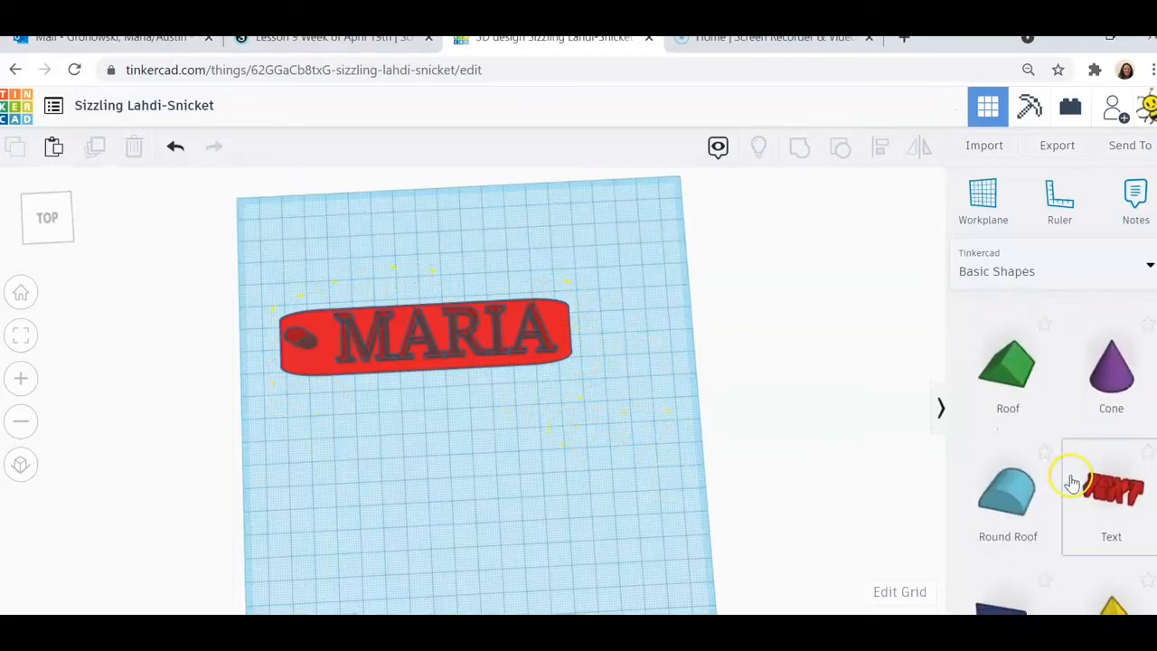
scroll(1073, 480, "down", 1)
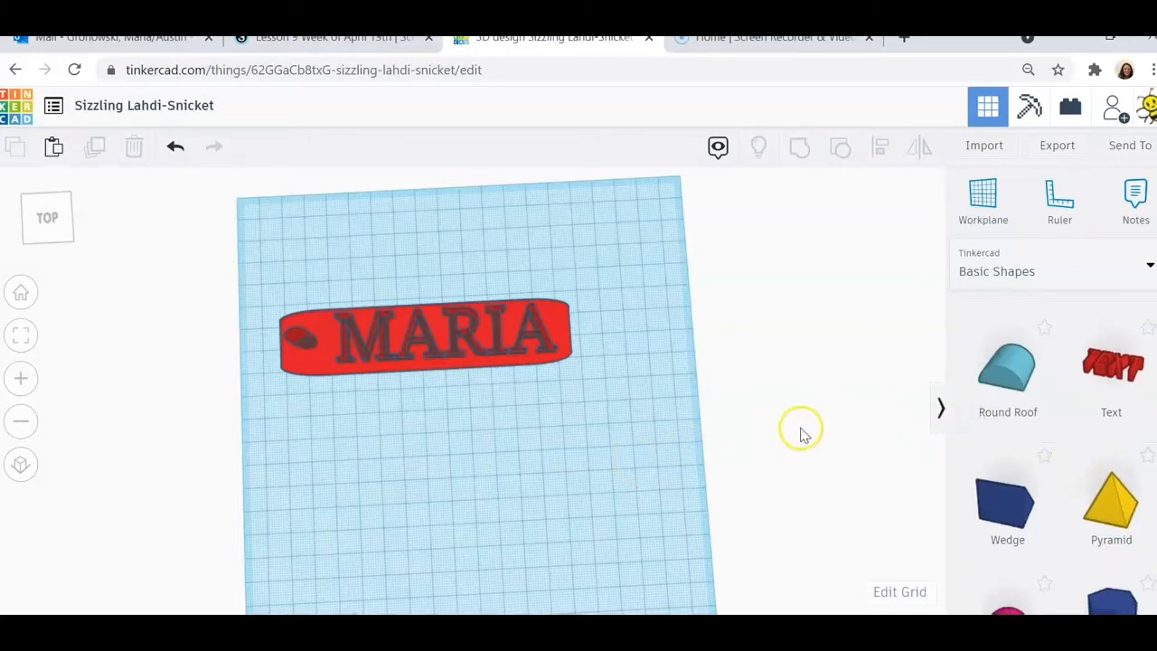
scroll(622, 448, "up", 2)
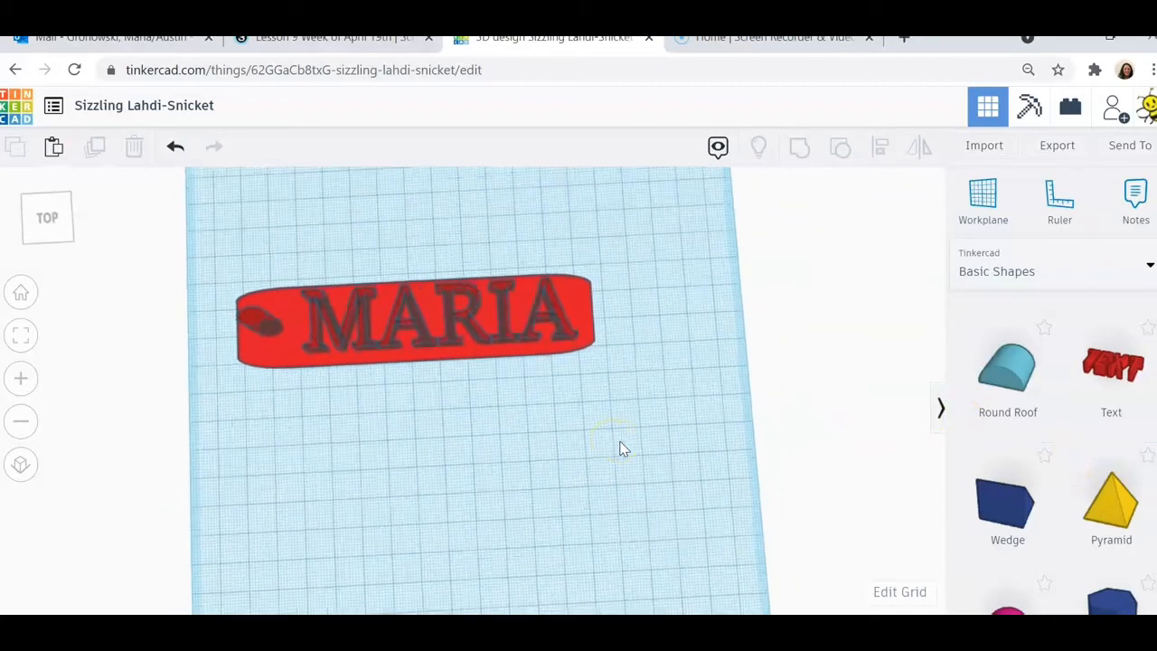
scroll(622, 448, "down", 4)
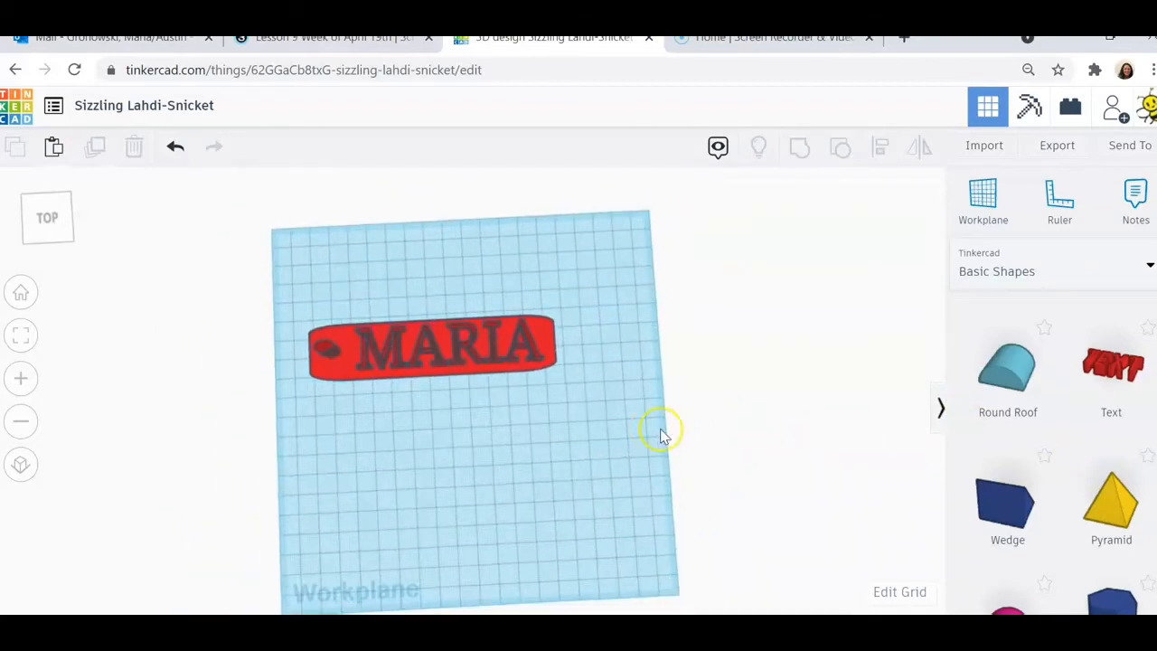
scroll(1080, 434, "down", 3)
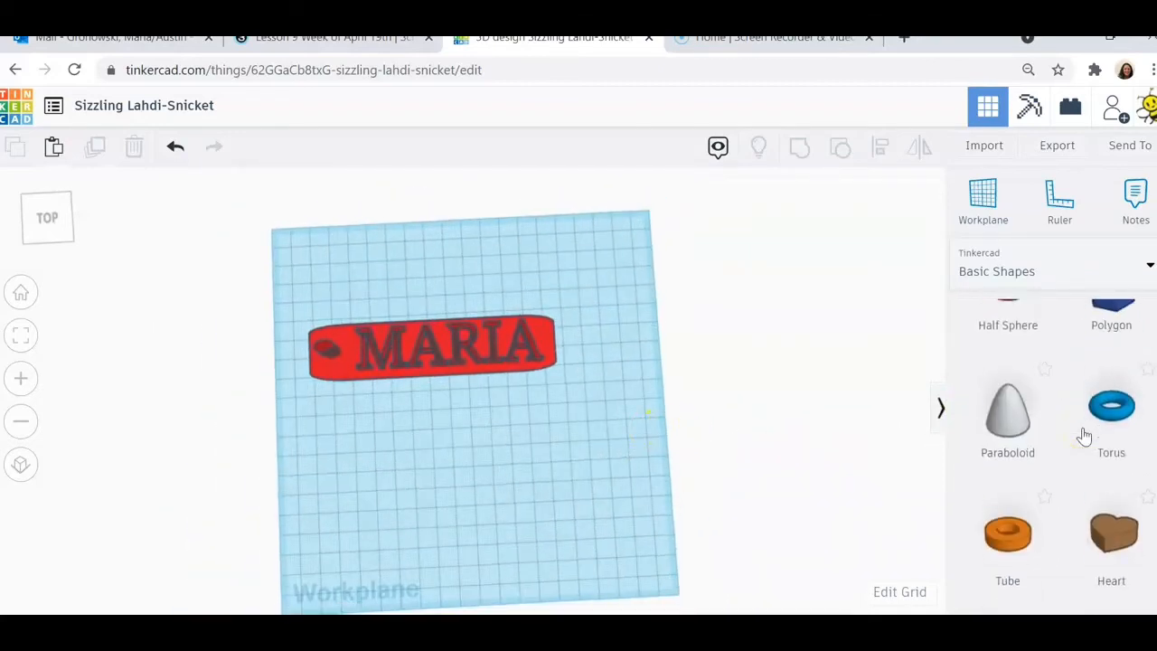
scroll(1100, 507, "down", 2)
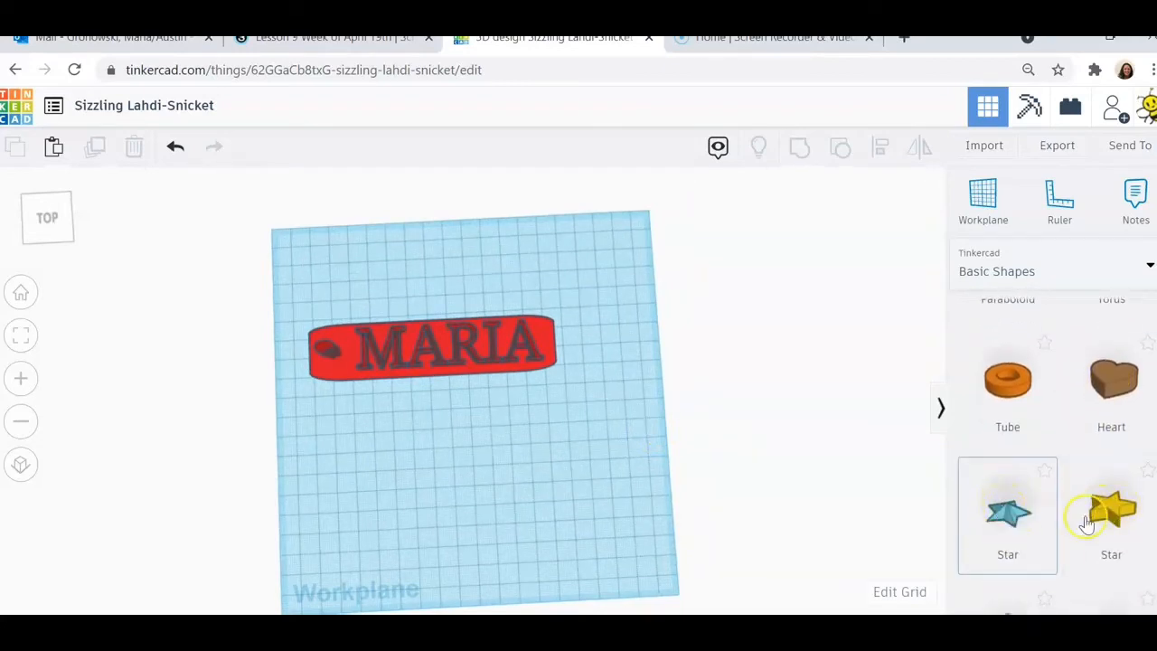
scroll(1106, 520, "down", 3)
Step: Group the rounded plate with the name and cylinder holes, and undo the grouping
key("ctrl+a")
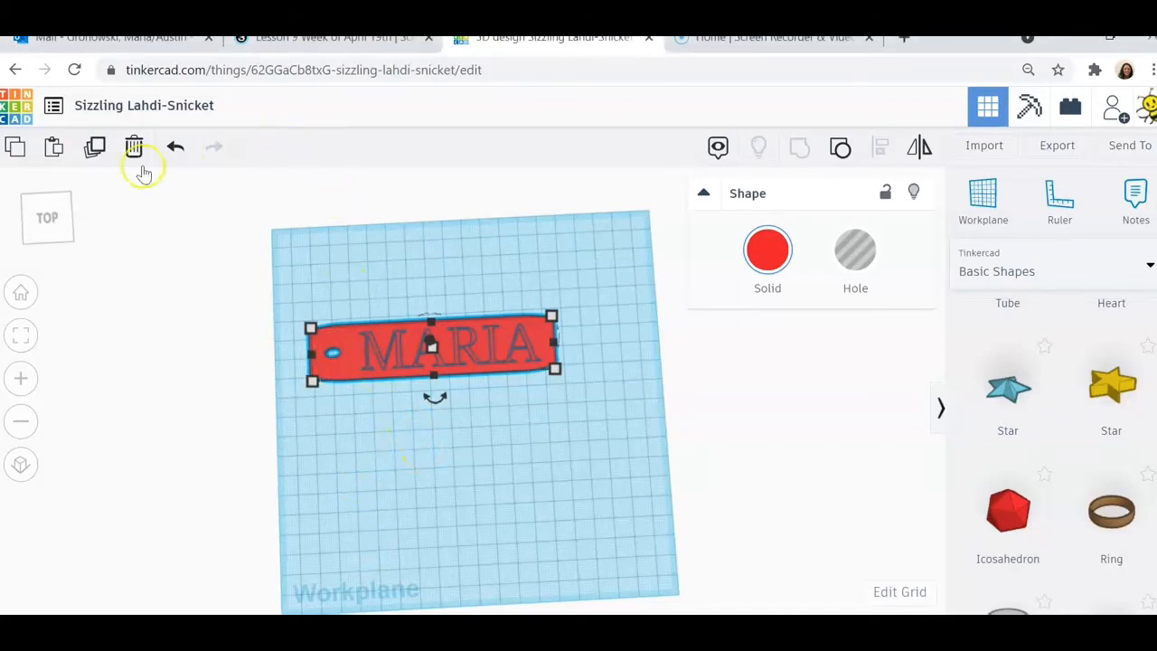
left_click(175, 148)
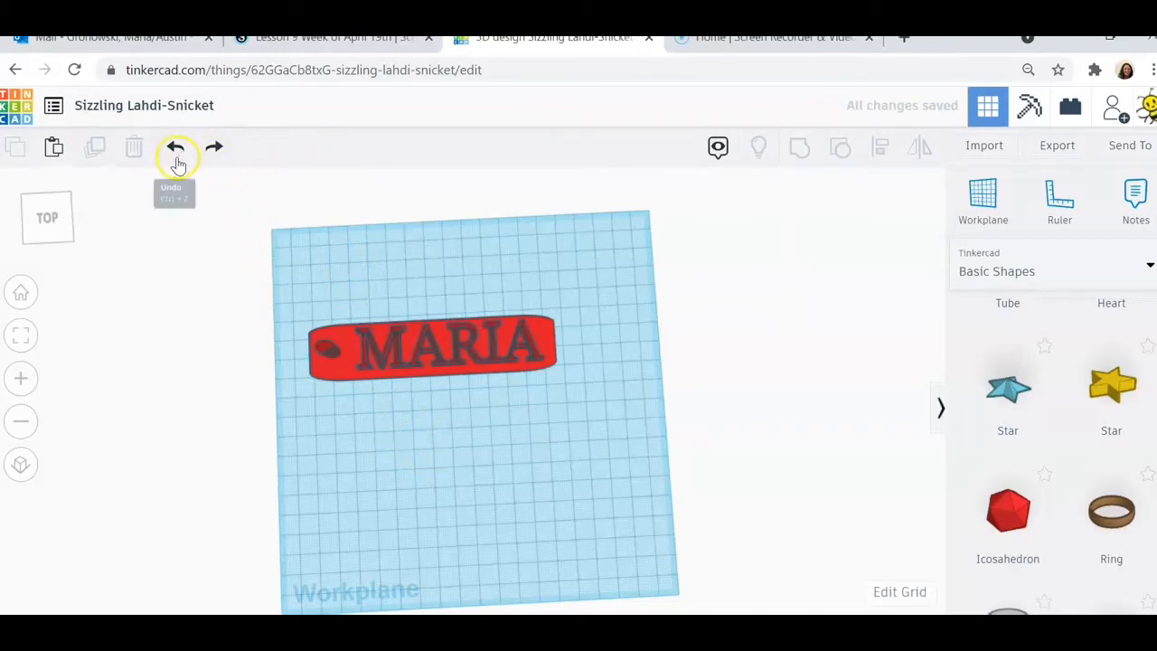
left_click(177, 152)
Step: Duplicate the rounded plate, name and cylinder hole together in place and colour the copy's plate orange
left_click(349, 366)
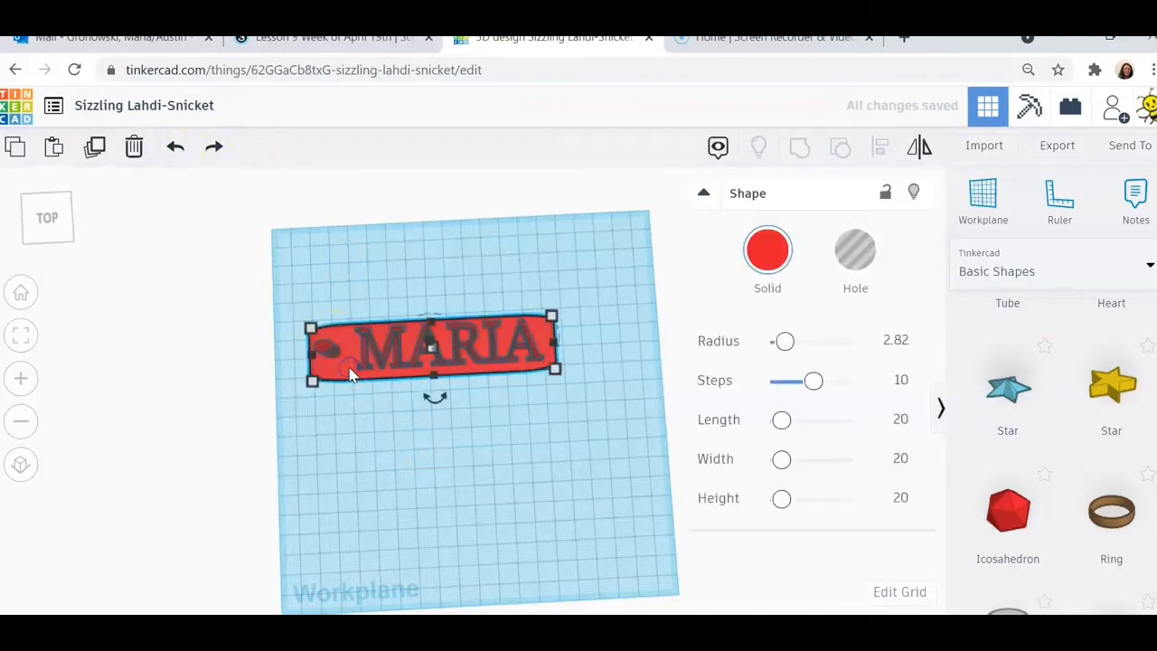
left_click(326, 260)
left_click_drag(284, 294, 560, 384)
left_click(94, 146)
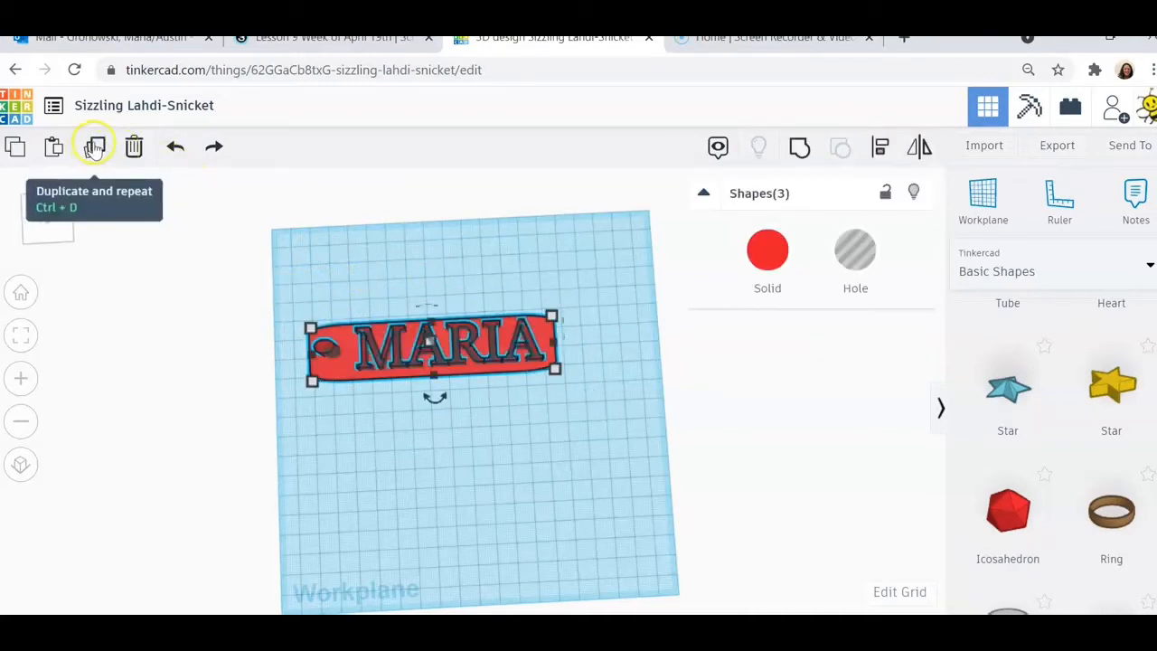
left_click(97, 146)
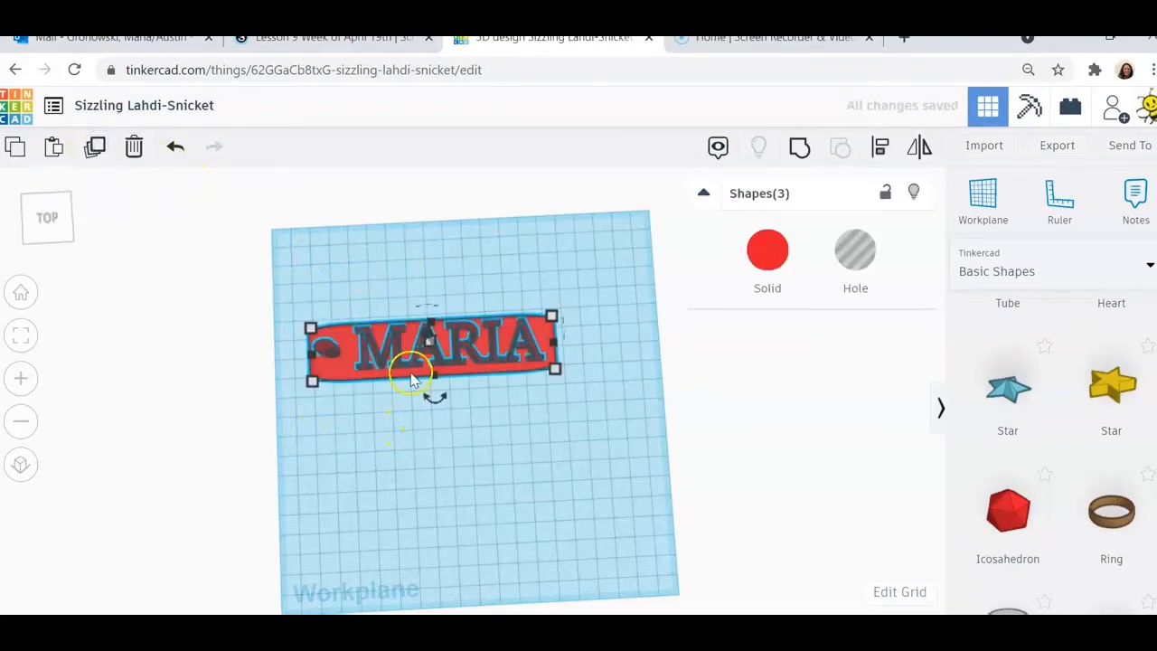
left_click(764, 255)
left_click(773, 391)
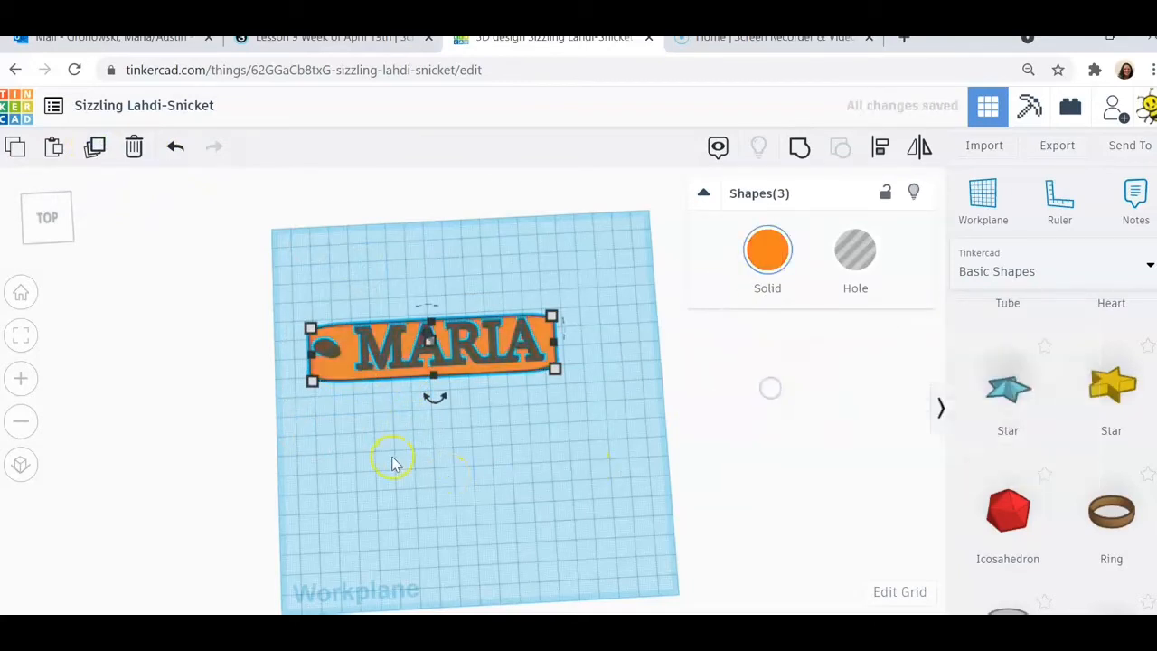
Step: Move the orange name tag copy about 54 mm clear of the red one and delete the copy's cylinder
left_click_drag(336, 364, 344, 477)
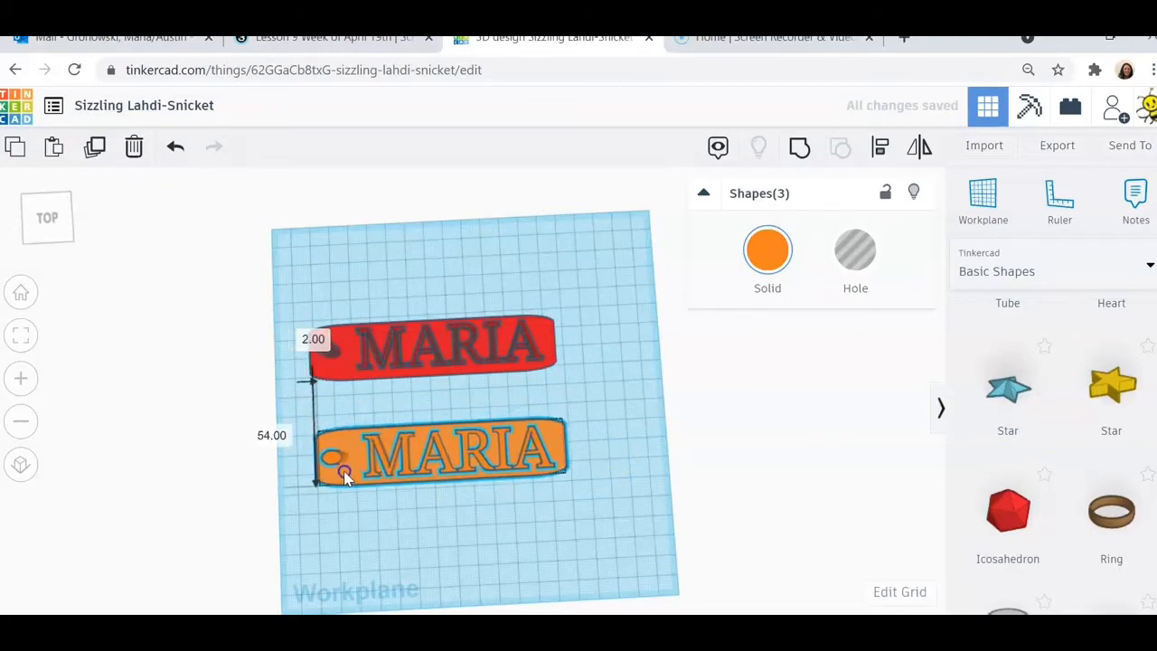
left_click(599, 388)
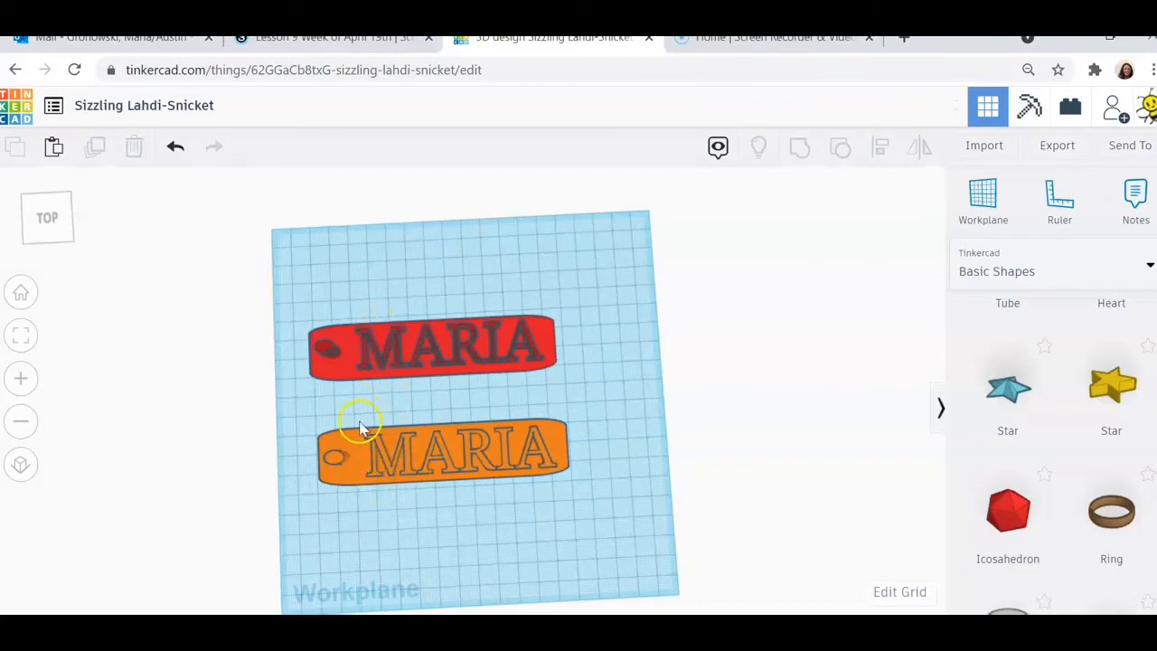
left_click(334, 461)
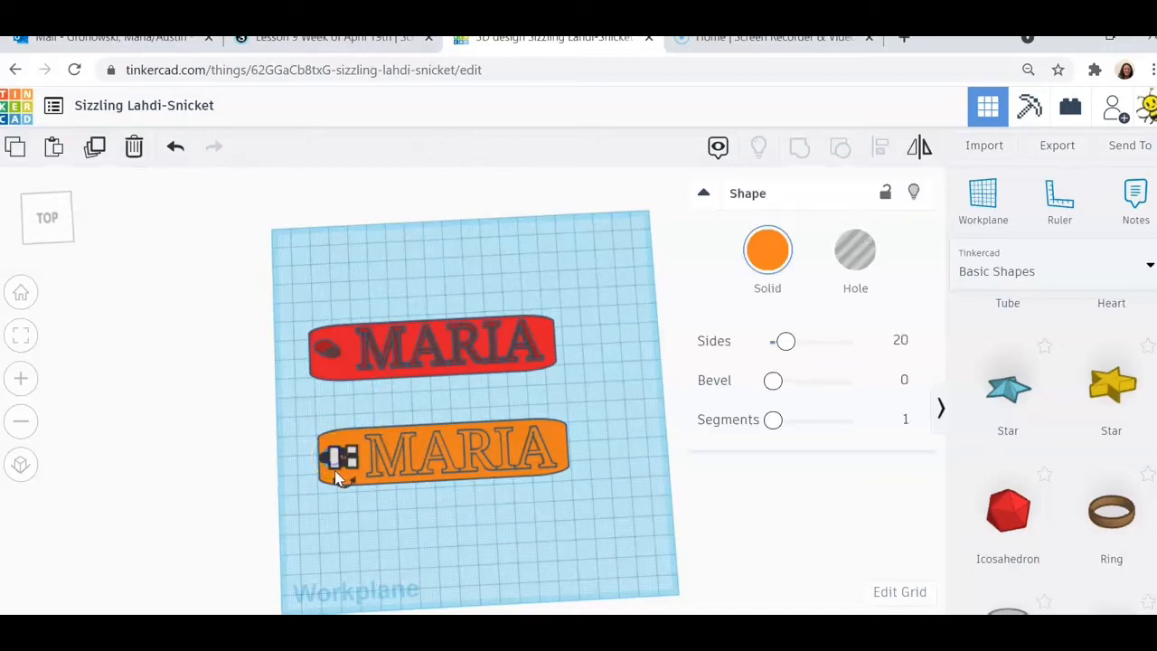
left_click(134, 149)
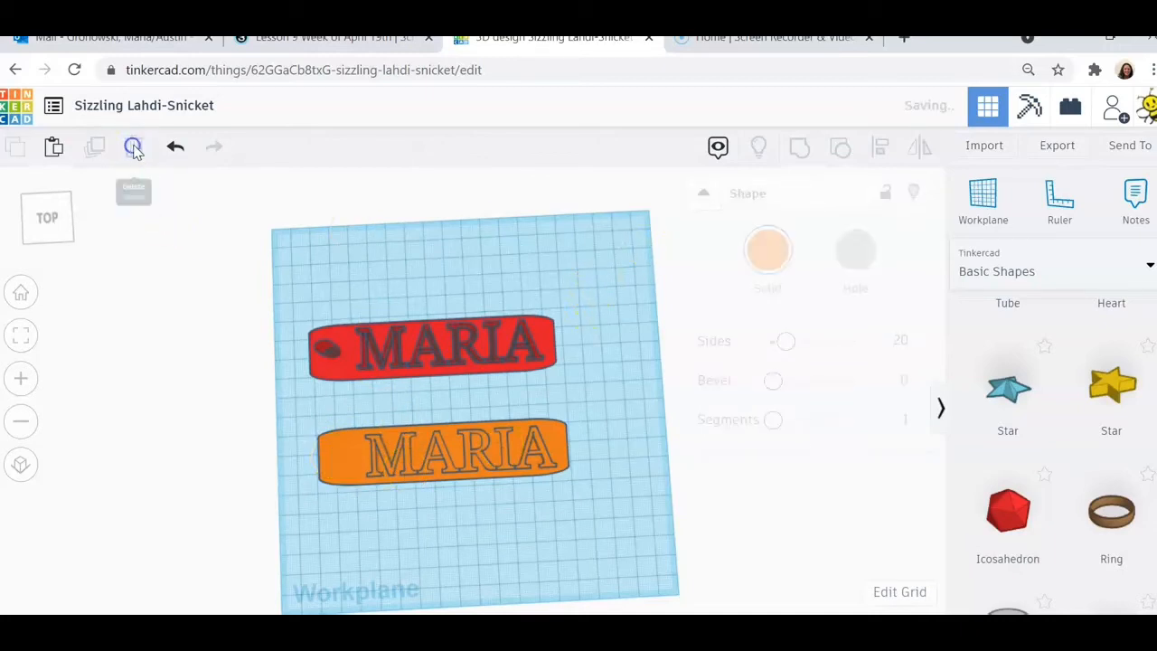
Step: Shorten the orange plate at its empty end so it stops just before the first letter
left_click(331, 466)
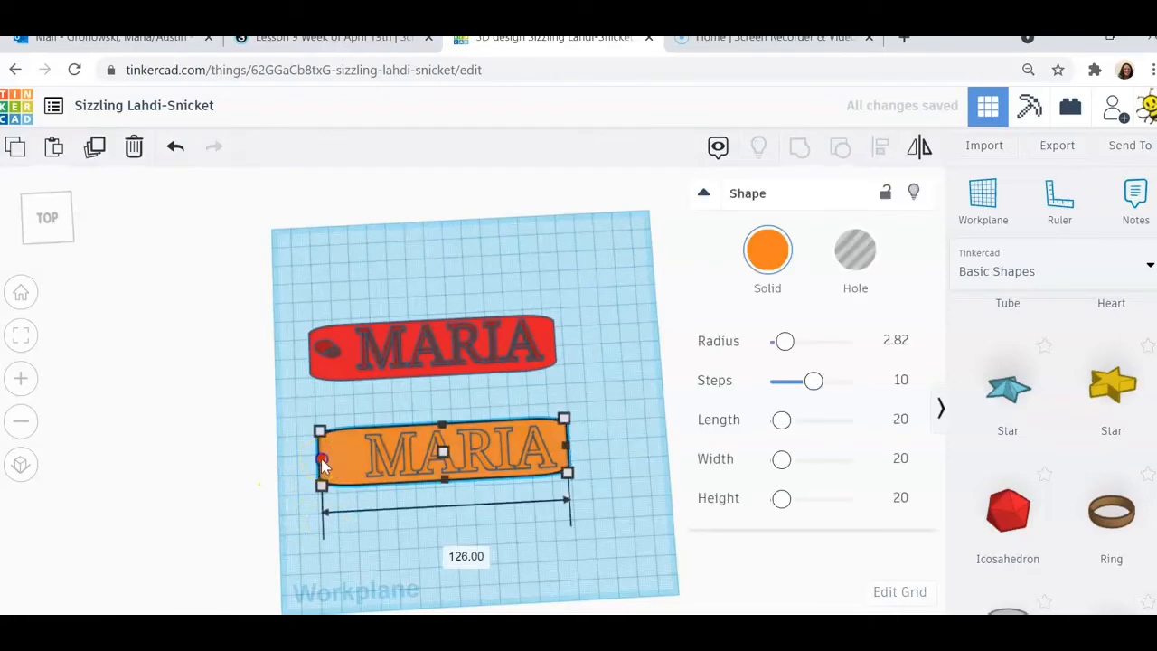
left_click_drag(322, 462, 355, 463)
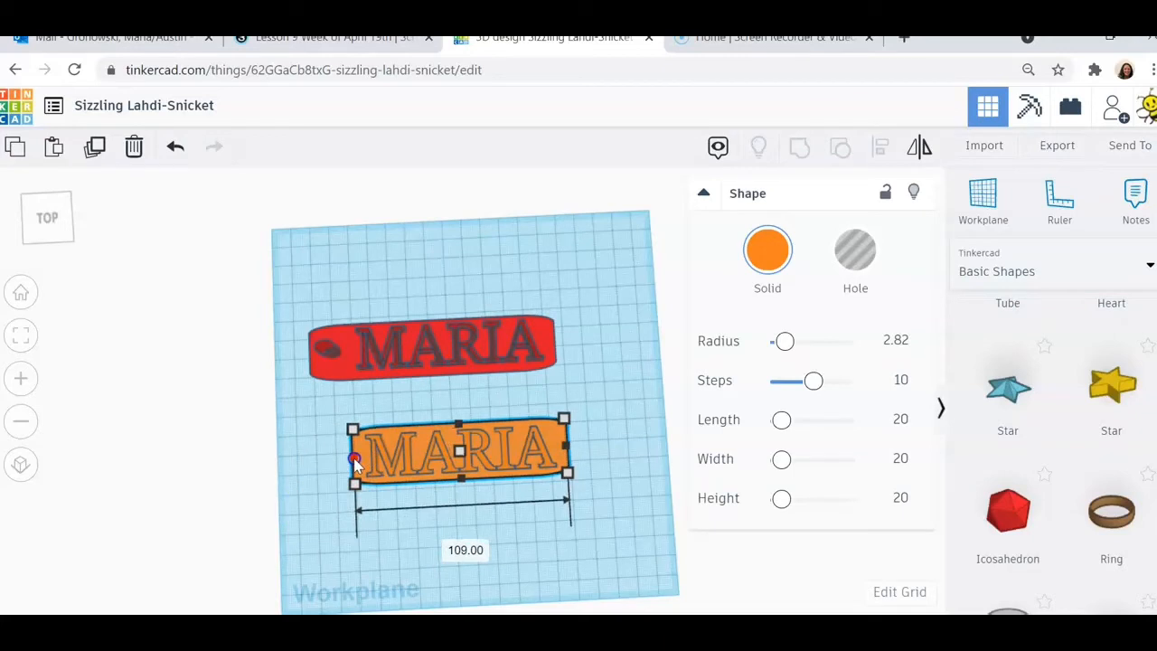
left_click_drag(356, 462, 350, 460)
left_click(311, 425)
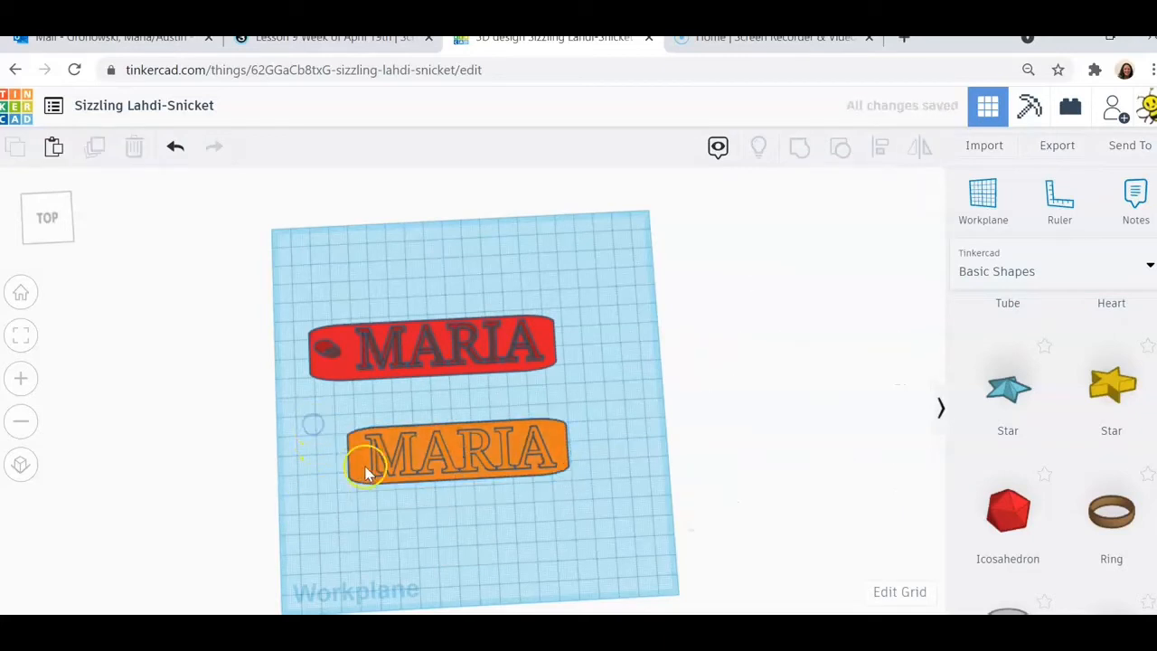
Step: Place a Round Roof shape beside the shortened end of the orange plate and rotate it in the workplane
scroll(1090, 457, "up", 3)
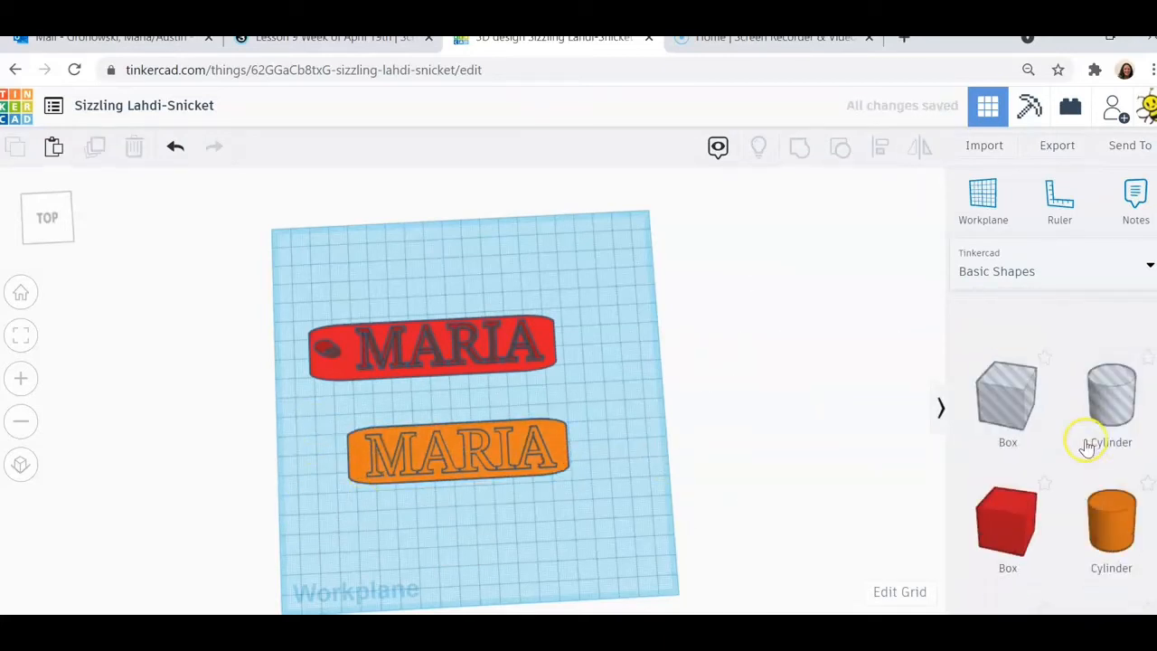
scroll(1088, 447, "down", 1)
scroll(1014, 442, "down", 3)
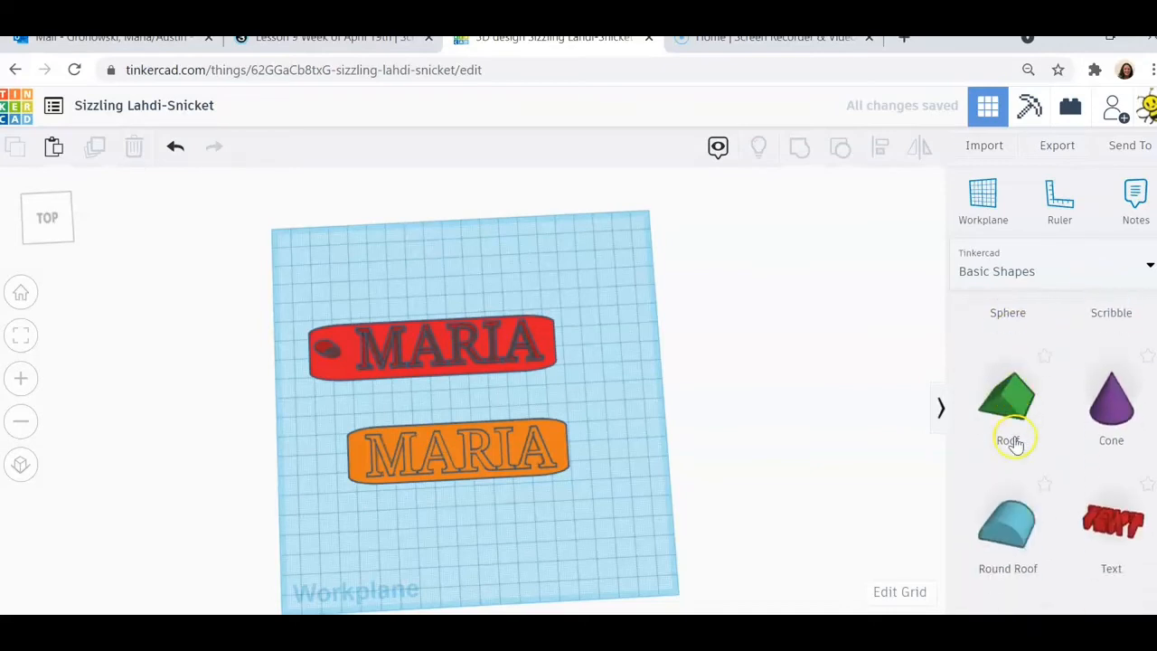
scroll(1014, 442, "down", 1)
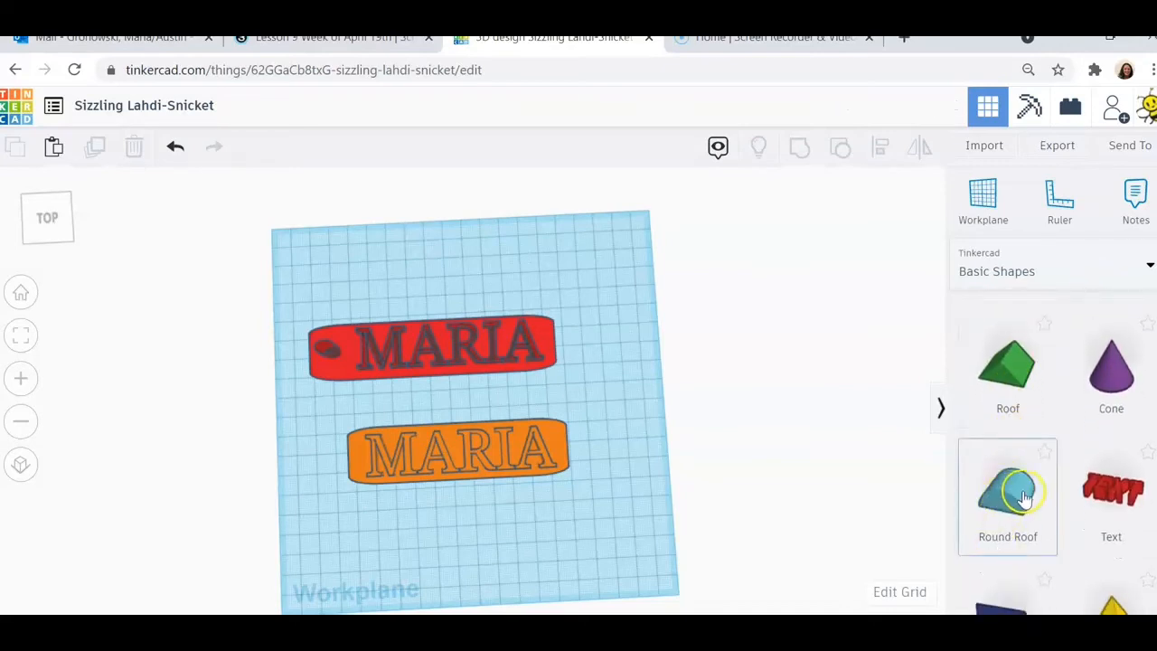
left_click_drag(1024, 496, 317, 457)
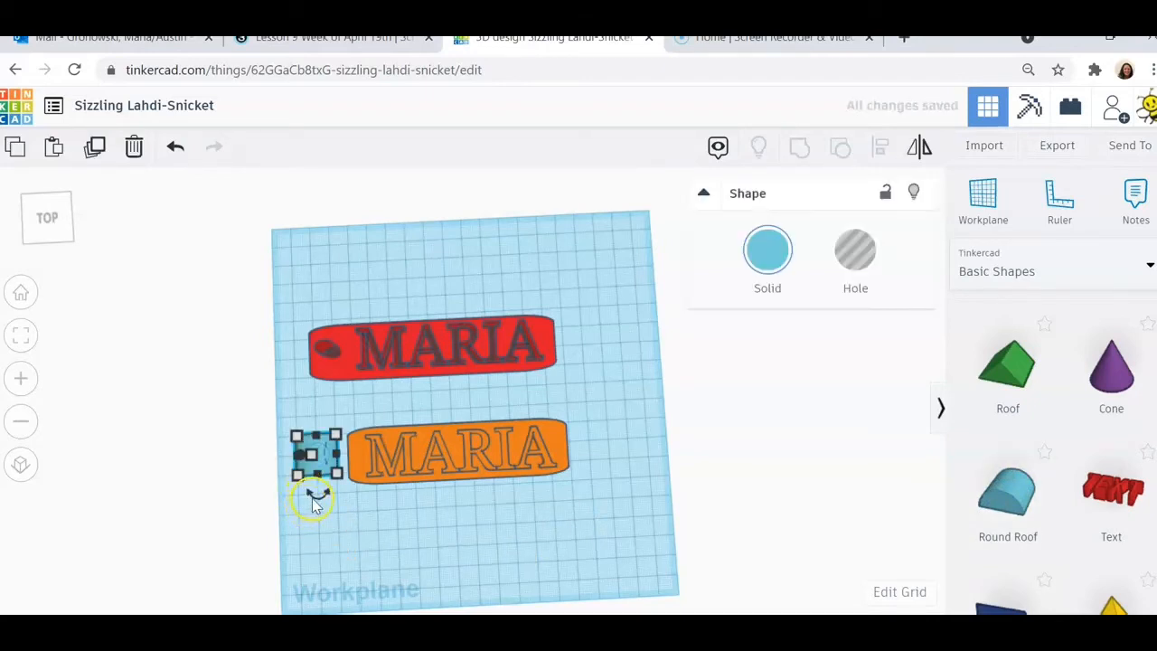
left_click_drag(314, 503, 362, 459)
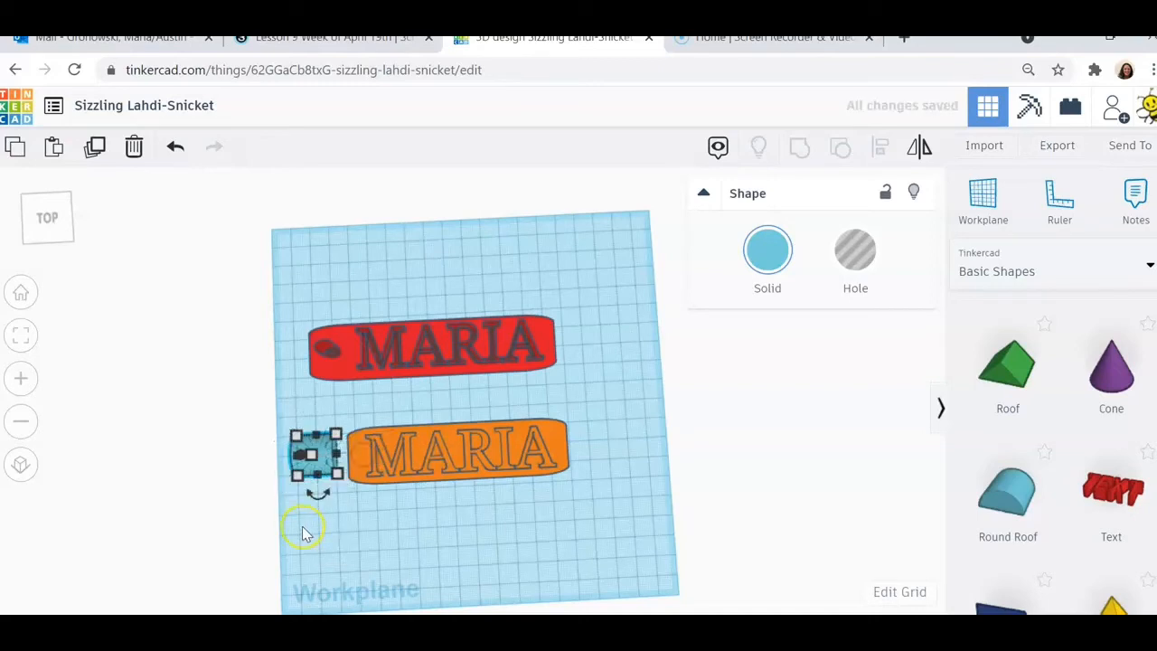
Step: Tip the round roof so its half-round profile lies flat, and reduce its height to about 3.21 mm
right_click_drag(404, 541, 410, 468)
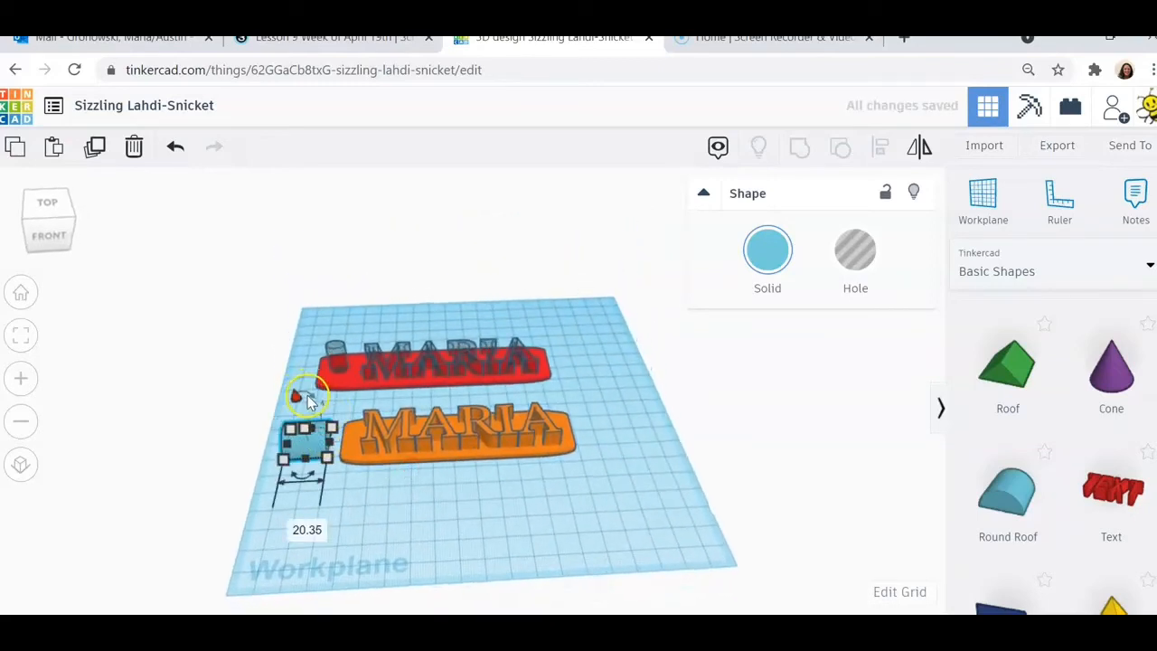
scroll(301, 402, "up", 3)
left_click_drag(226, 397, 193, 429)
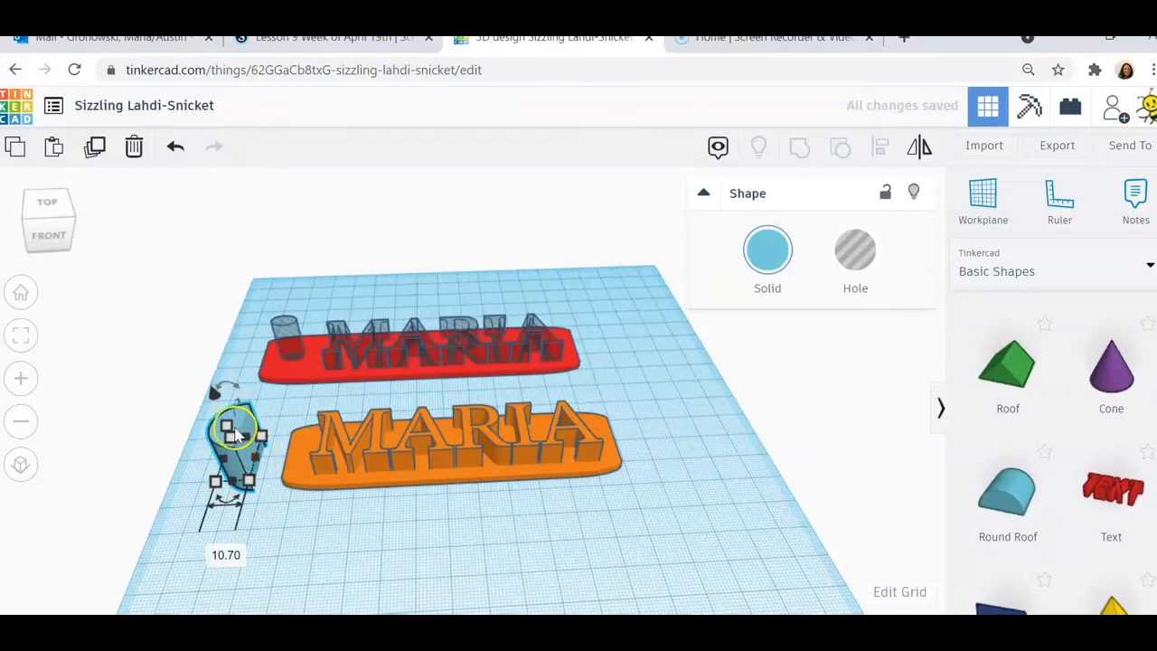
left_click_drag(228, 432, 240, 465)
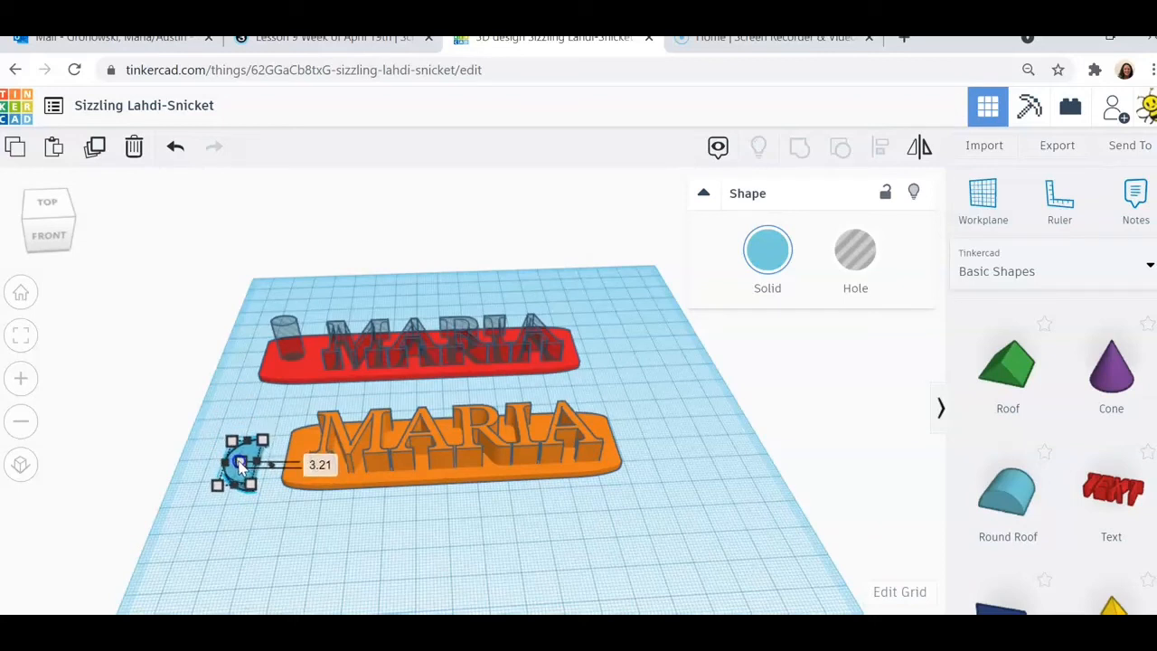
left_click(212, 529)
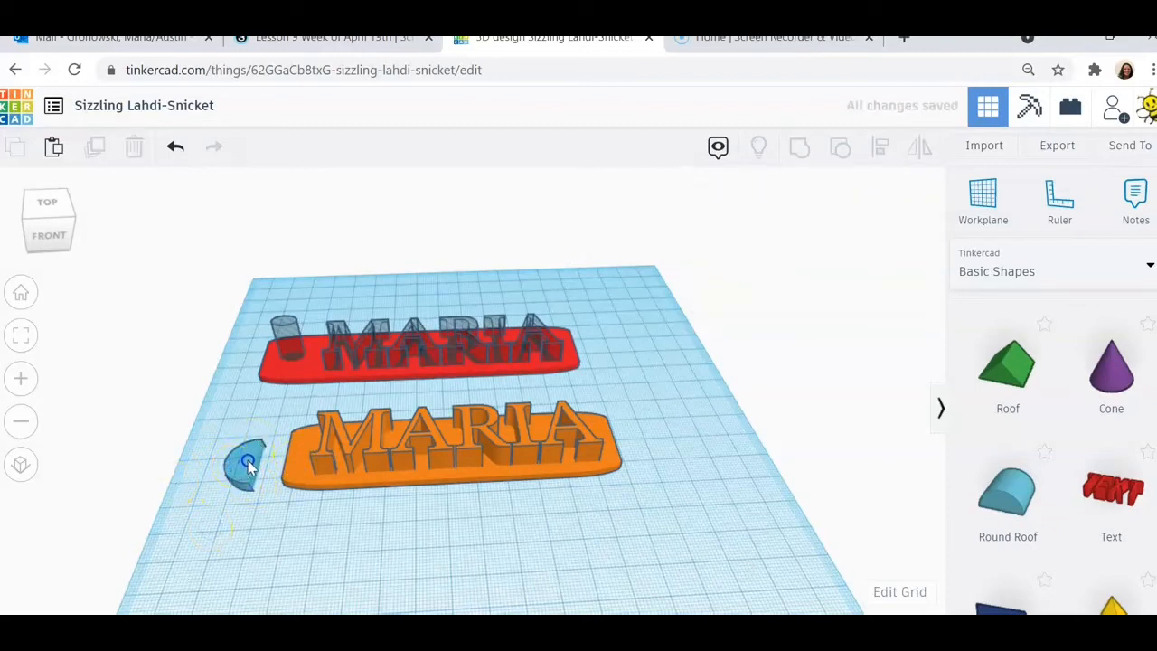
Step: Move the blue half-round against the orange plate's shortened end and centre it across the plate's width with Align
left_click_drag(248, 460, 270, 466)
right_click_drag(269, 465, 268, 499)
left_click_drag(276, 503, 373, 593)
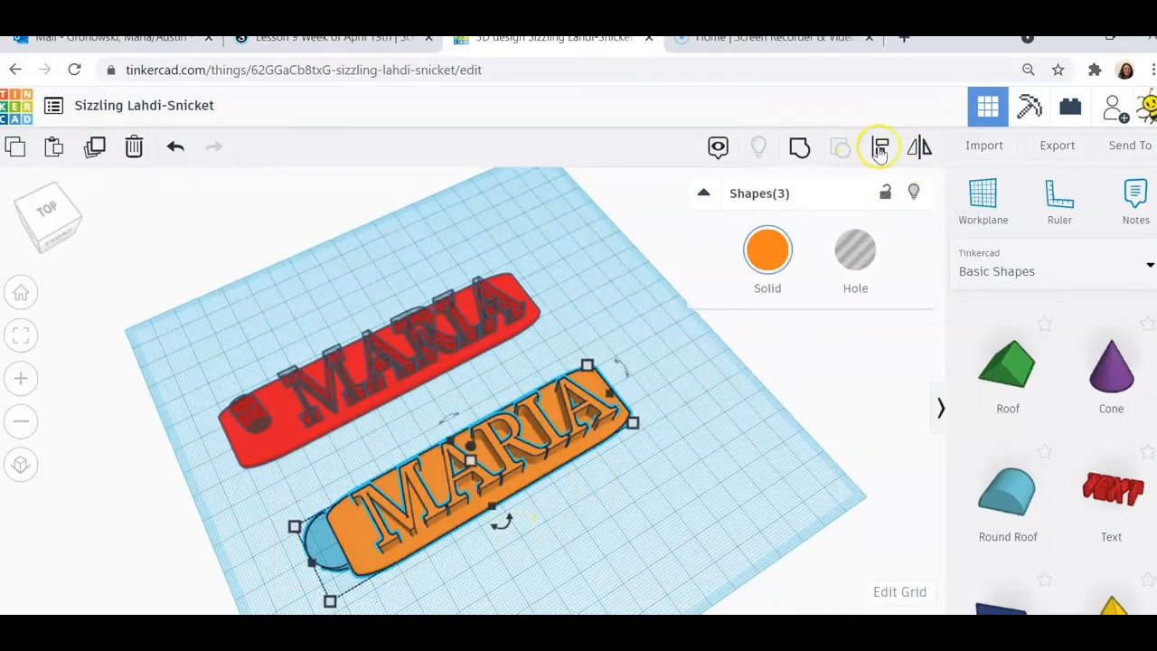
left_click(880, 149)
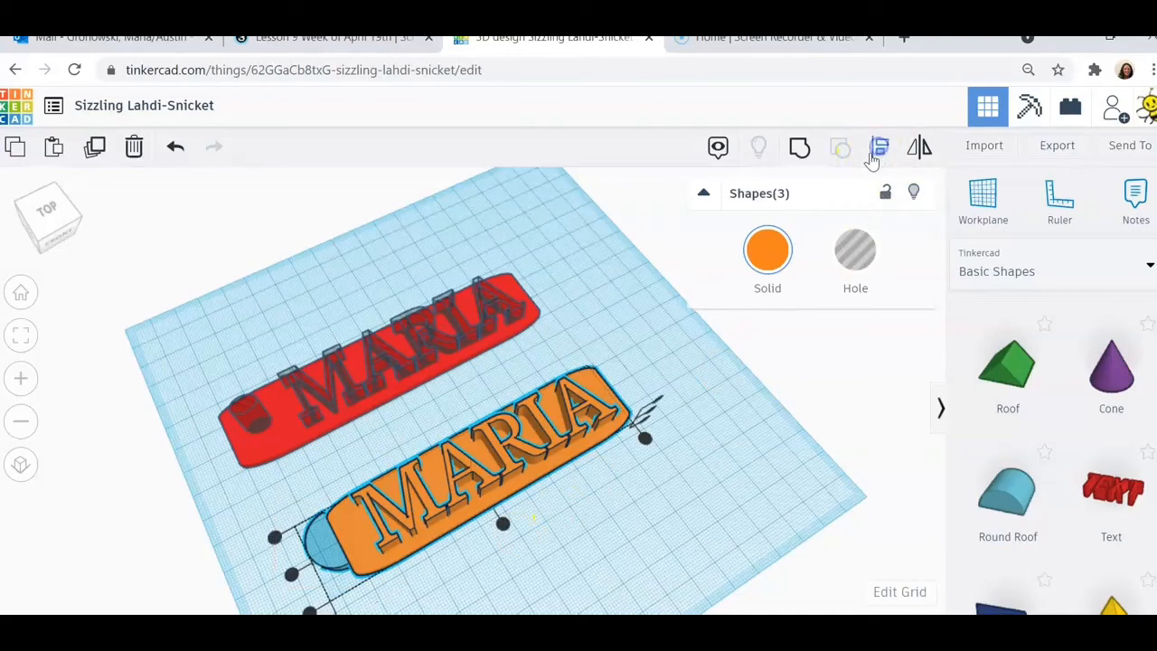
left_click(291, 576)
left_click(542, 572)
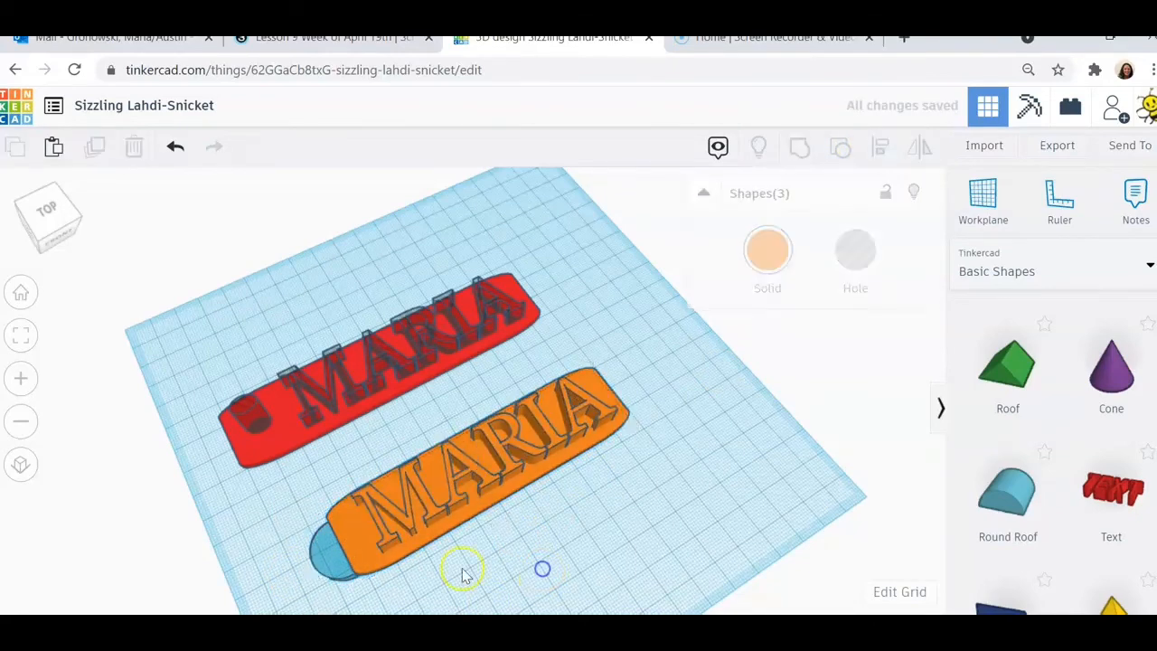
Step: Raise the blue half-round so it rests on the workplane, level with the orange plate
right_click_drag(256, 566, 253, 491)
left_click(295, 461)
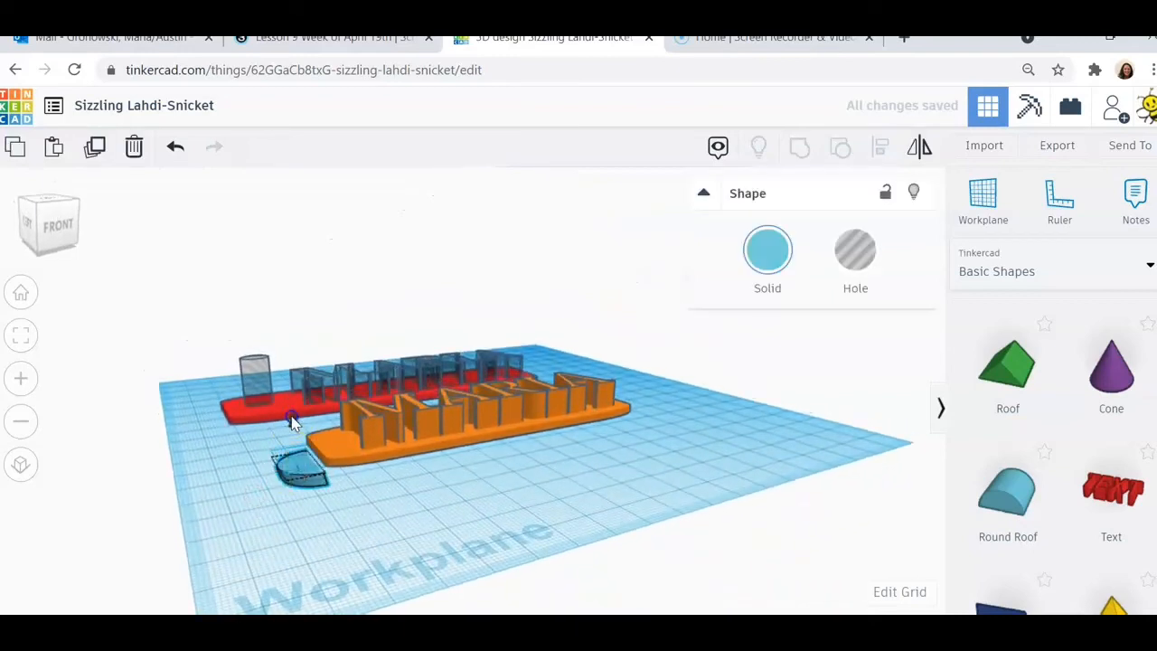
left_click_drag(293, 422, 294, 407)
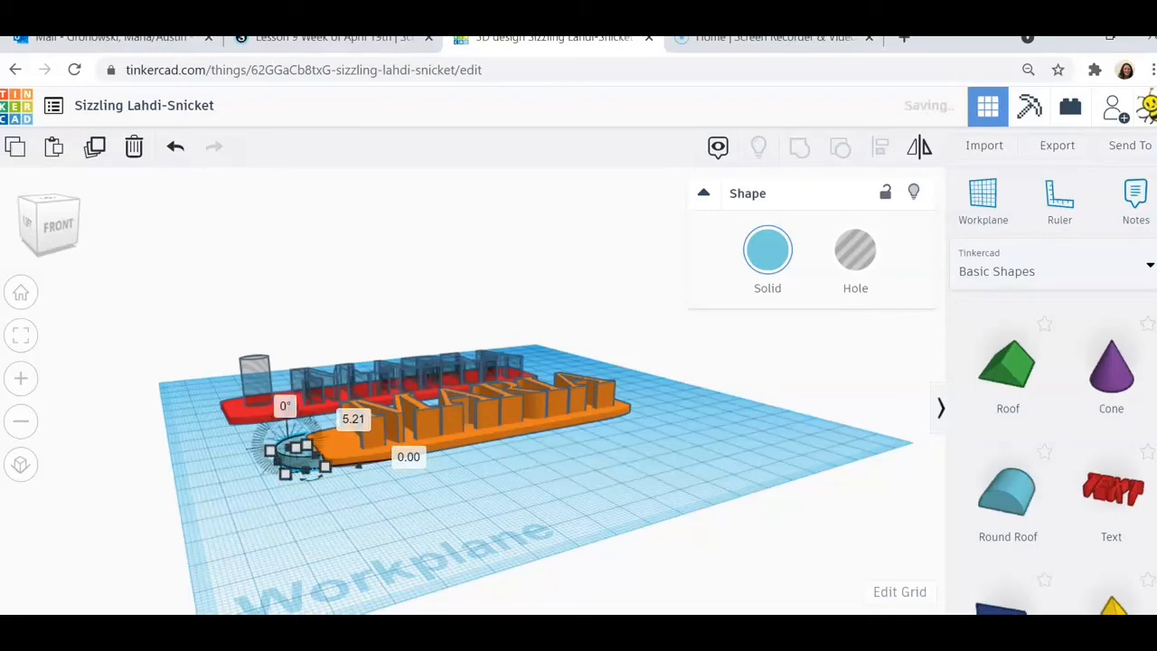
right_click_drag(395, 578, 376, 642)
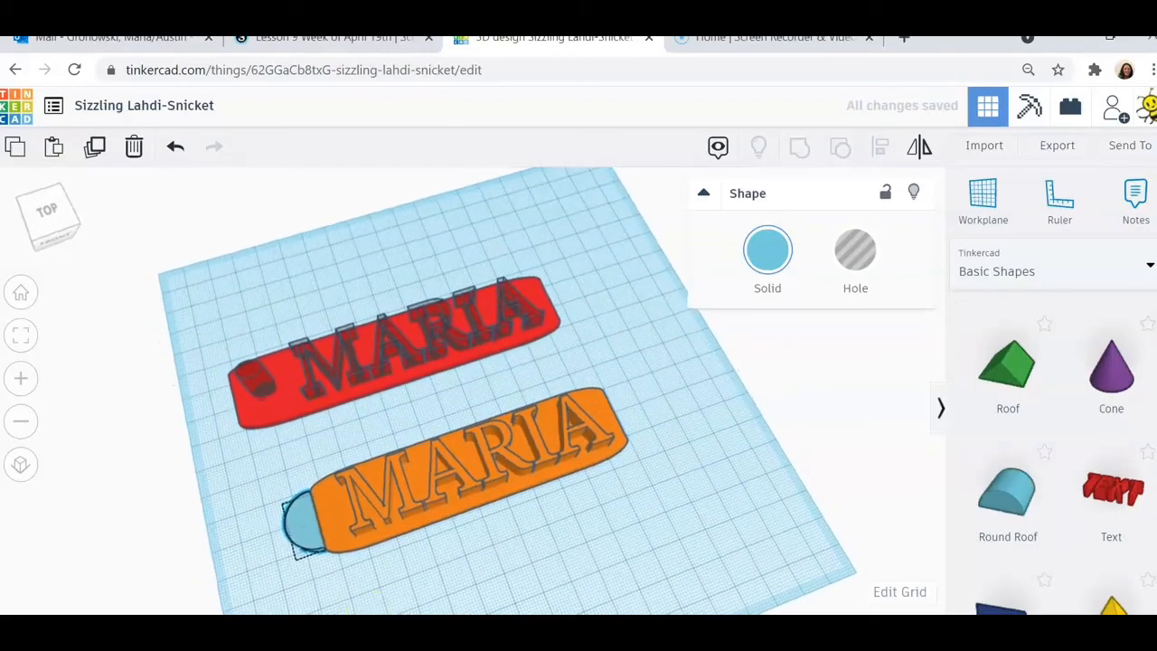
left_click(578, 536)
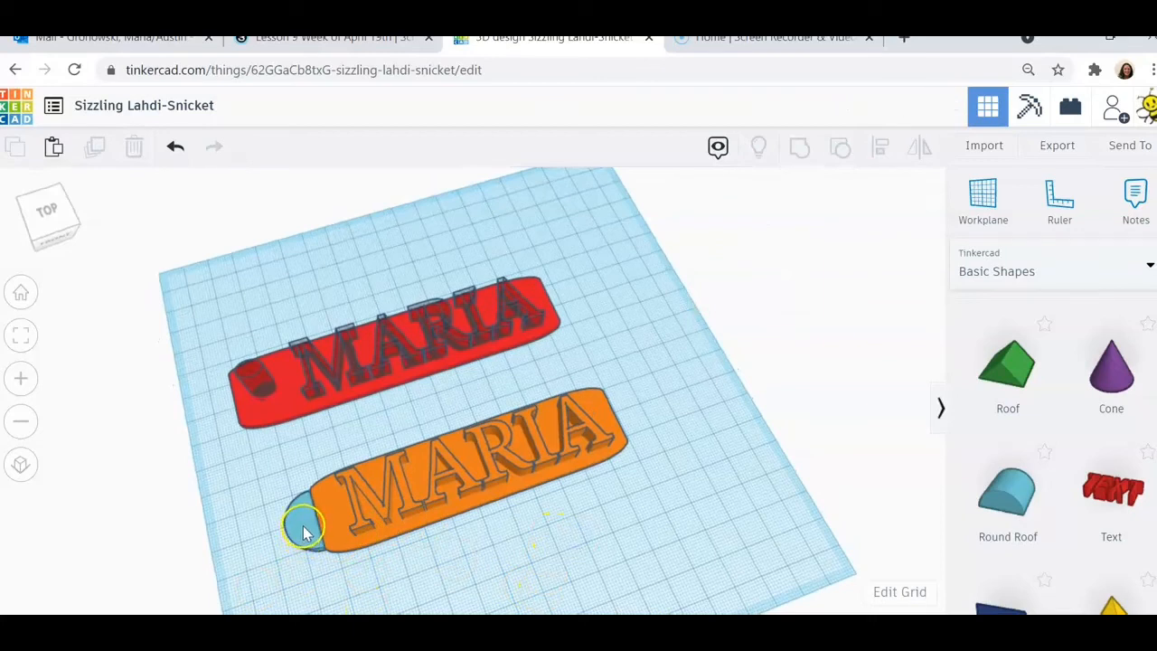
Step: Duplicate the blue half-round, colour the copy red and move it about 13.70 mm away from the plate
left_click(304, 531)
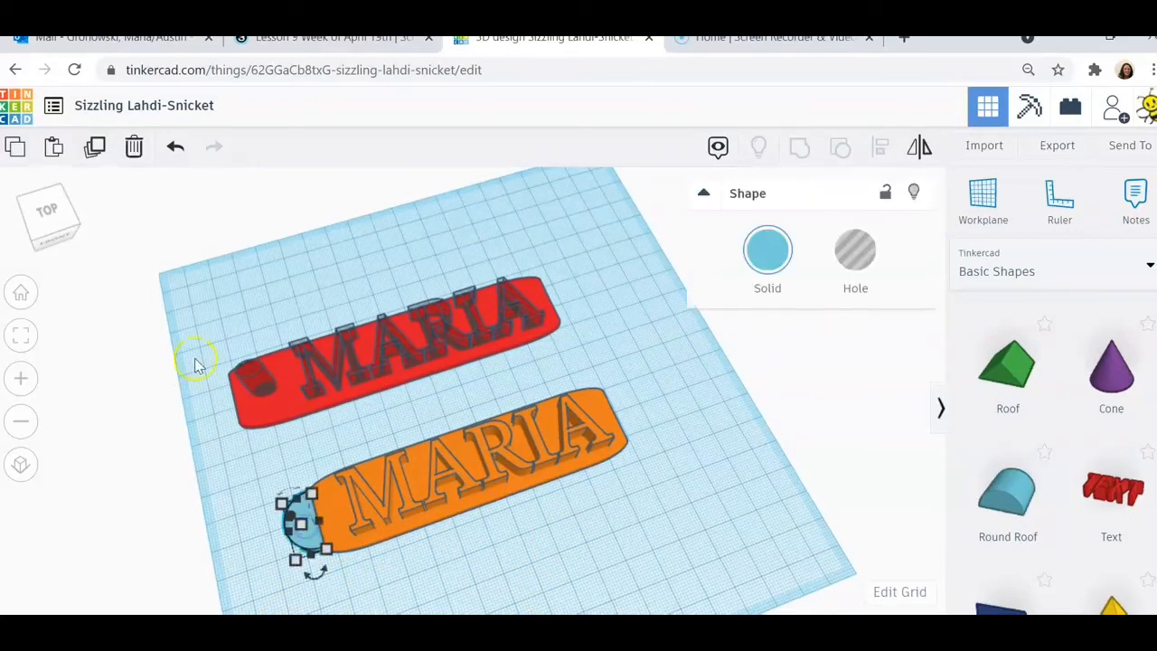
left_click(95, 149)
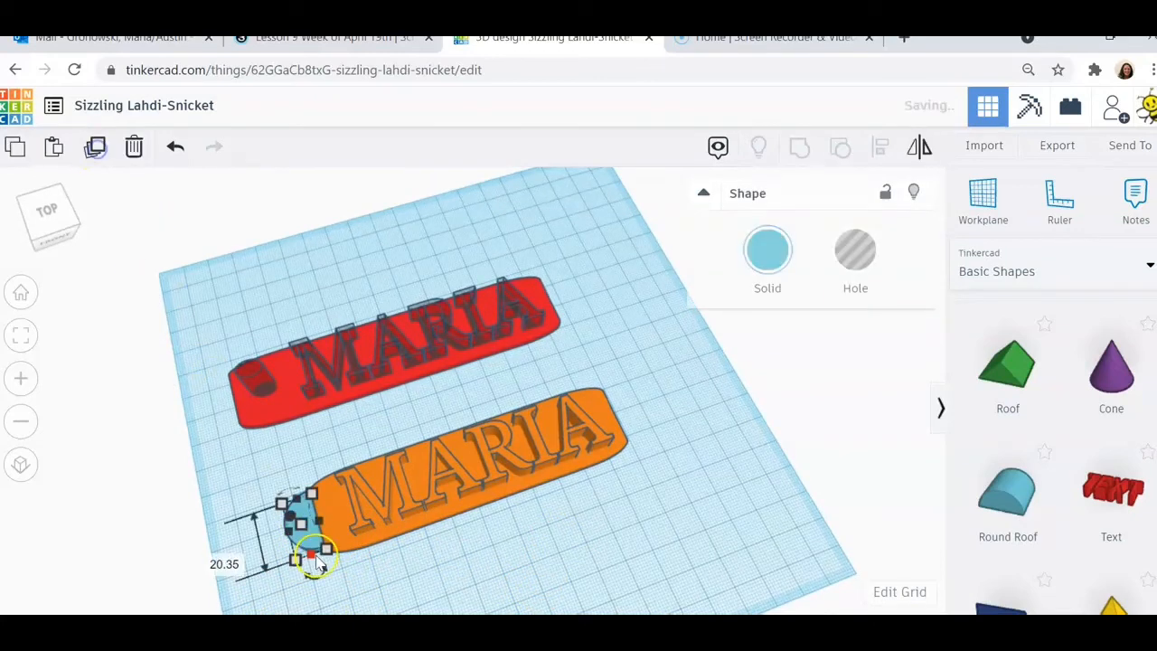
left_click(766, 251)
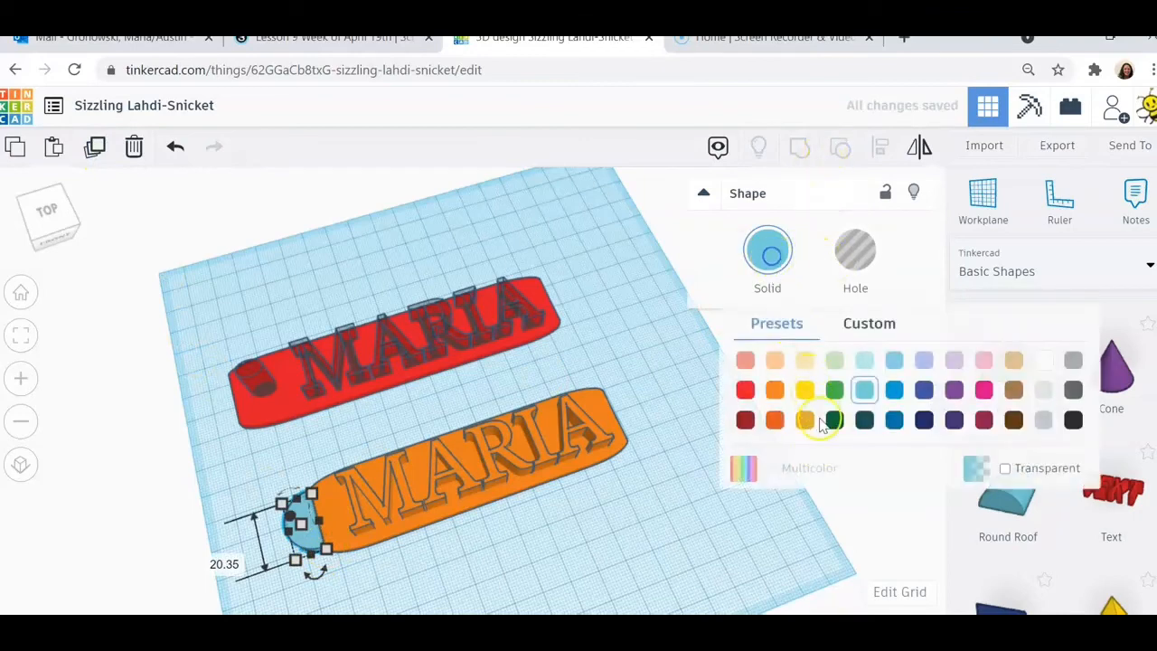
left_click(745, 390)
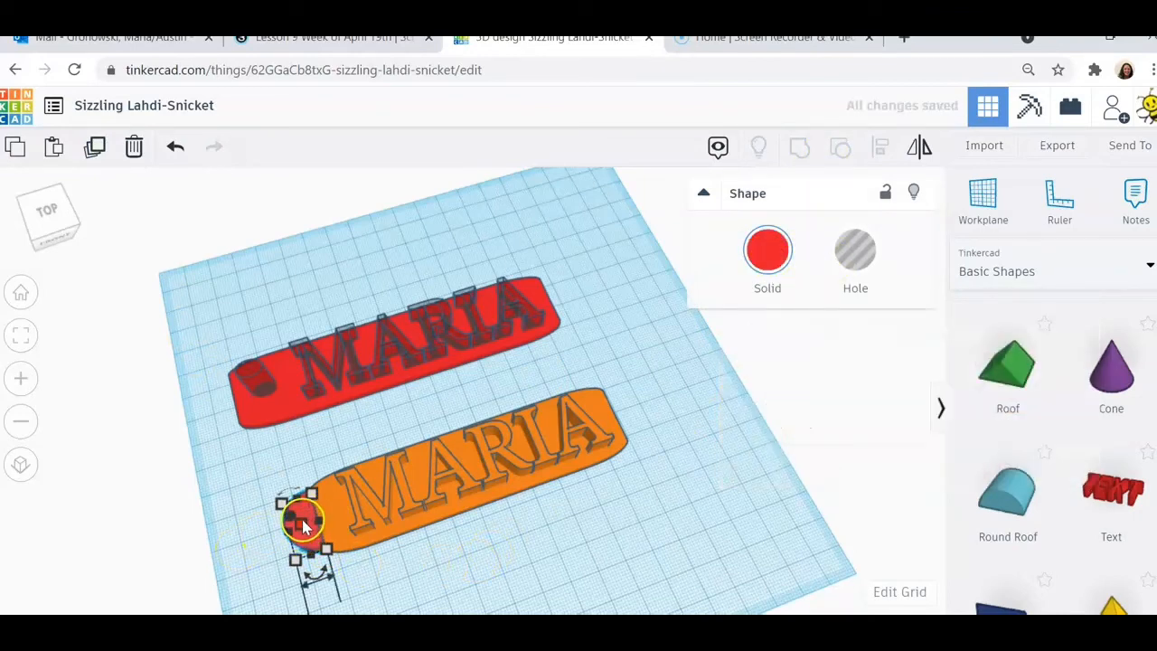
left_click_drag(303, 525, 246, 529)
left_click(257, 517)
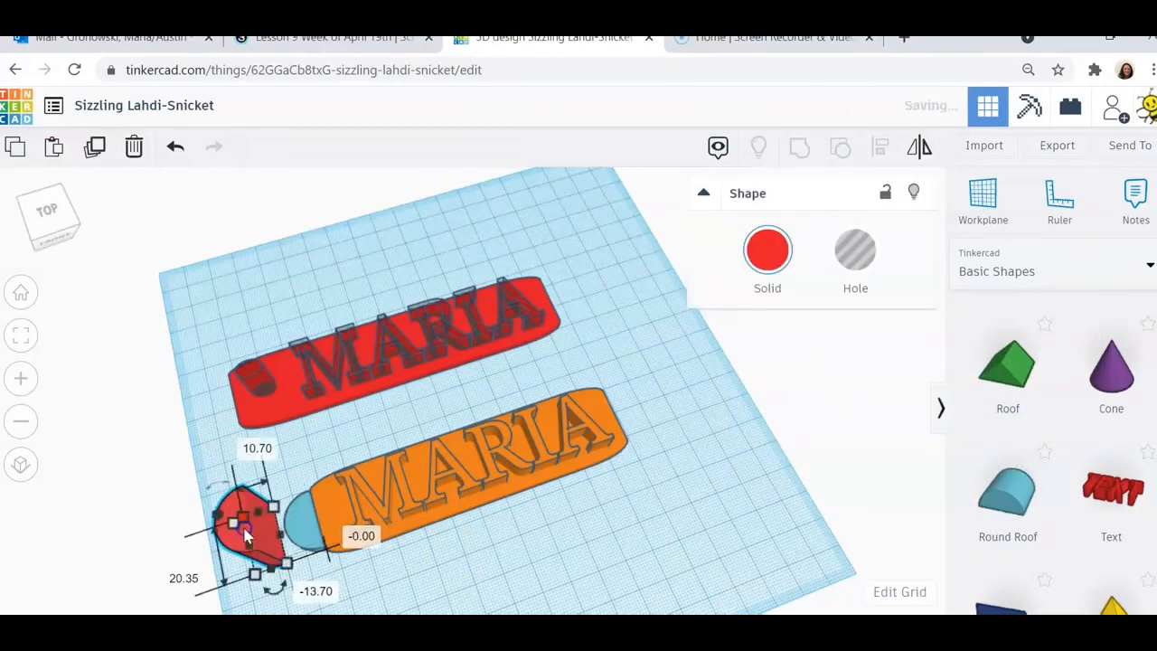
Step: Resize the red half-round copy to about 7.70 by 12.35 mm and 3 mm high, and turn it into a hole
right_click_drag(533, 556, 518, 509)
mouse_move(217, 486)
left_mouse_down()
mouse_move(220, 475)
mouse_move(232, 495)
left_mouse_up()
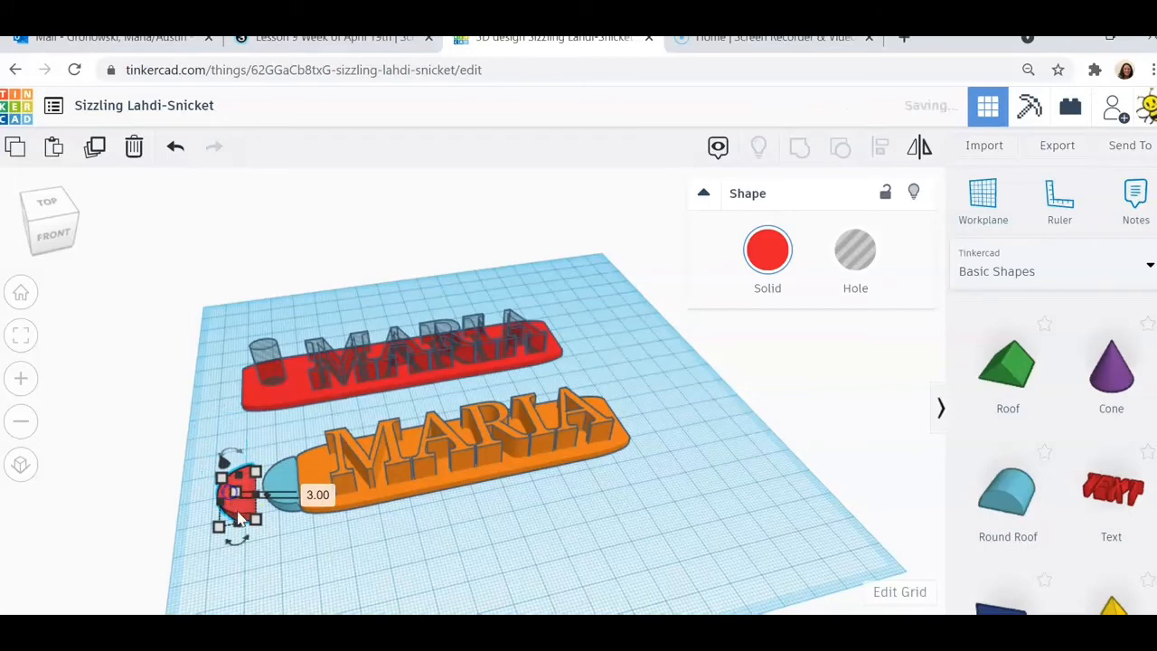
left_click(256, 523)
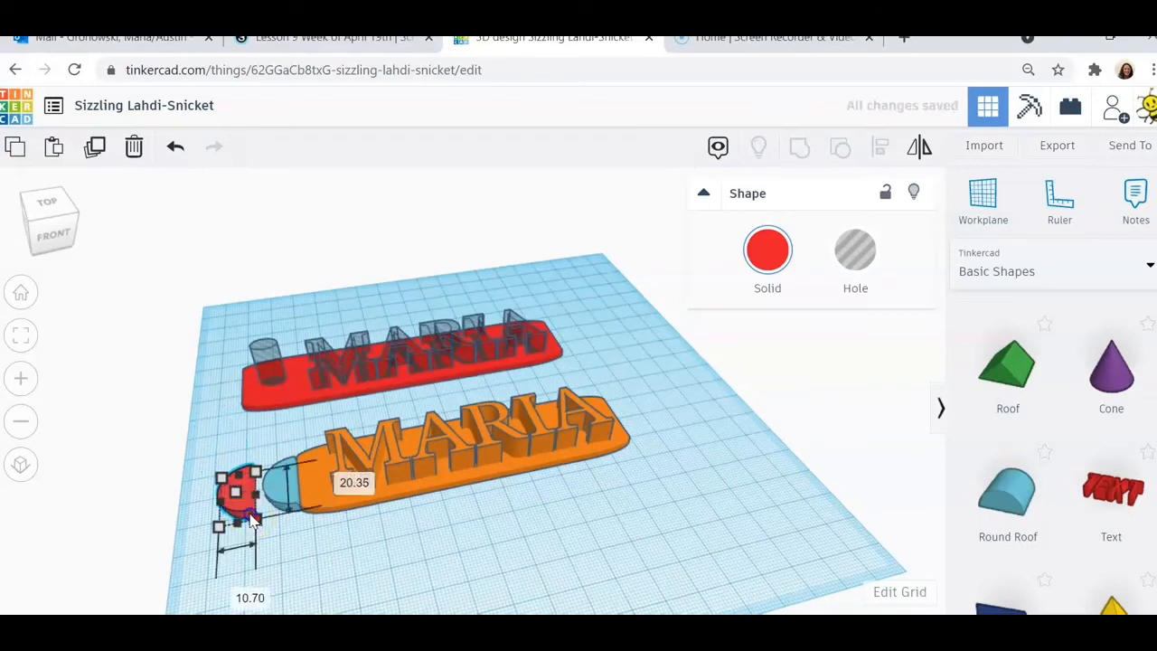
left_click_drag(254, 518, 233, 486)
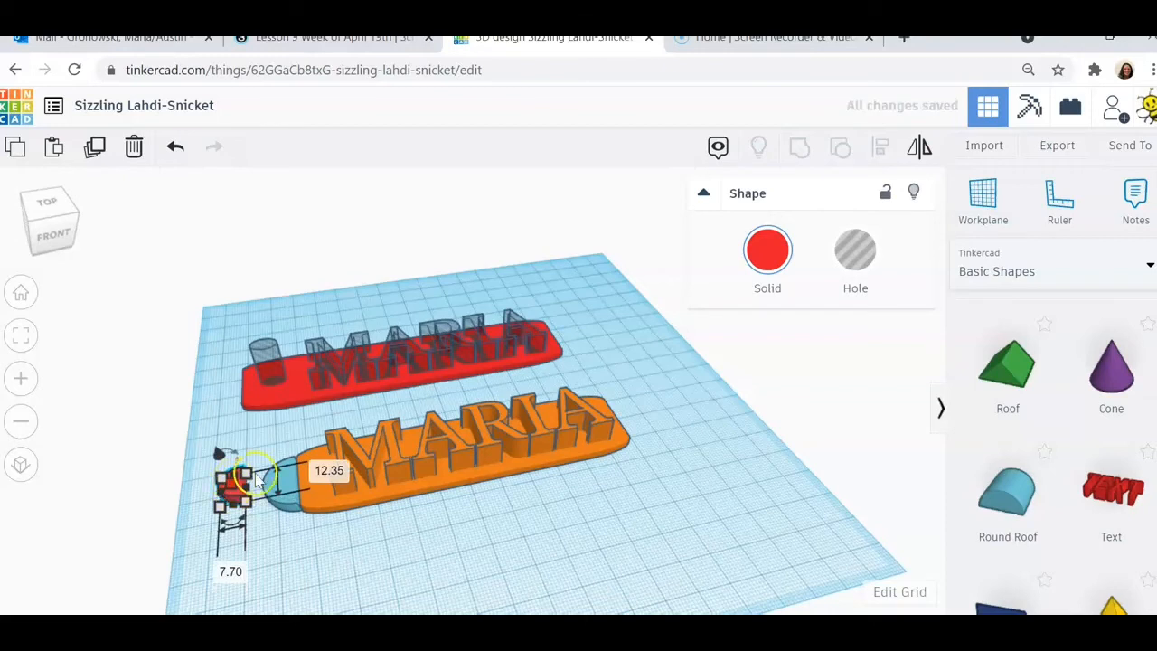
left_click(855, 251)
left_click(329, 550)
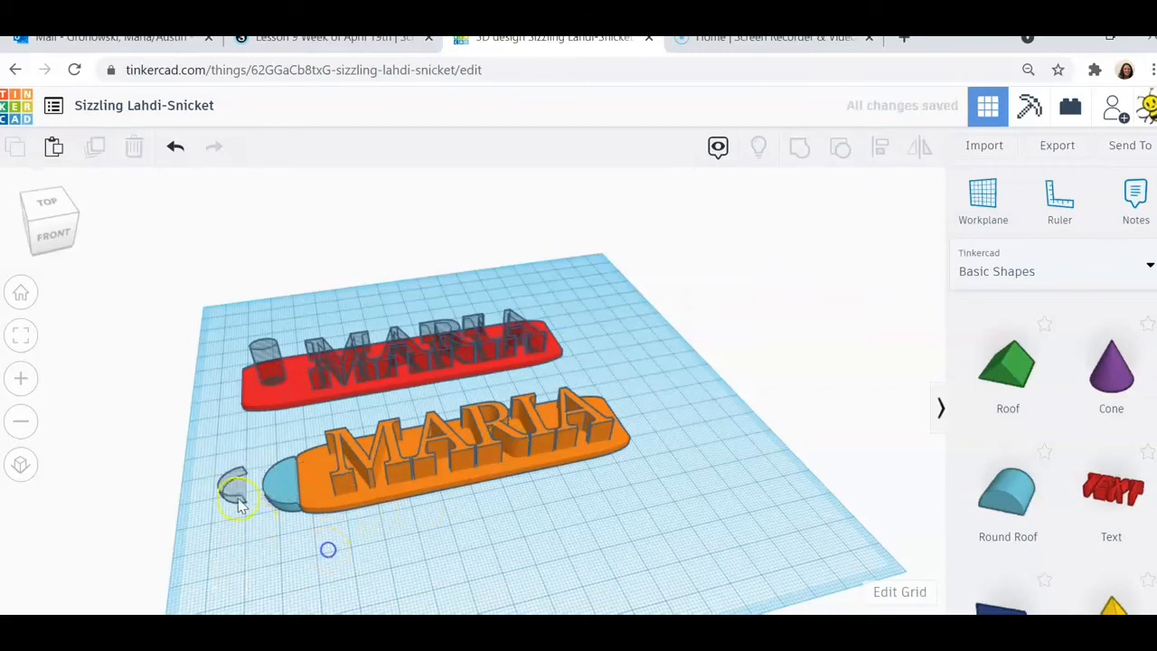
Step: Place the small half-round hole inside the blue half-round and stretch its height to about 14 mm
left_click_drag(233, 489, 289, 482)
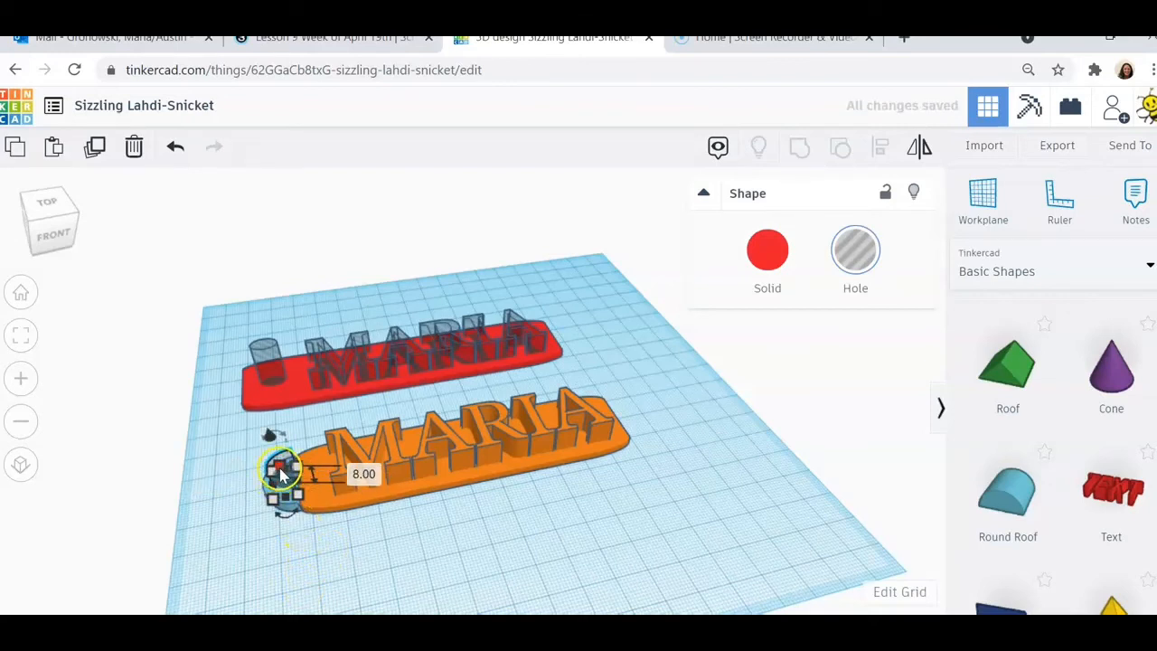
left_click_drag(282, 467, 283, 467)
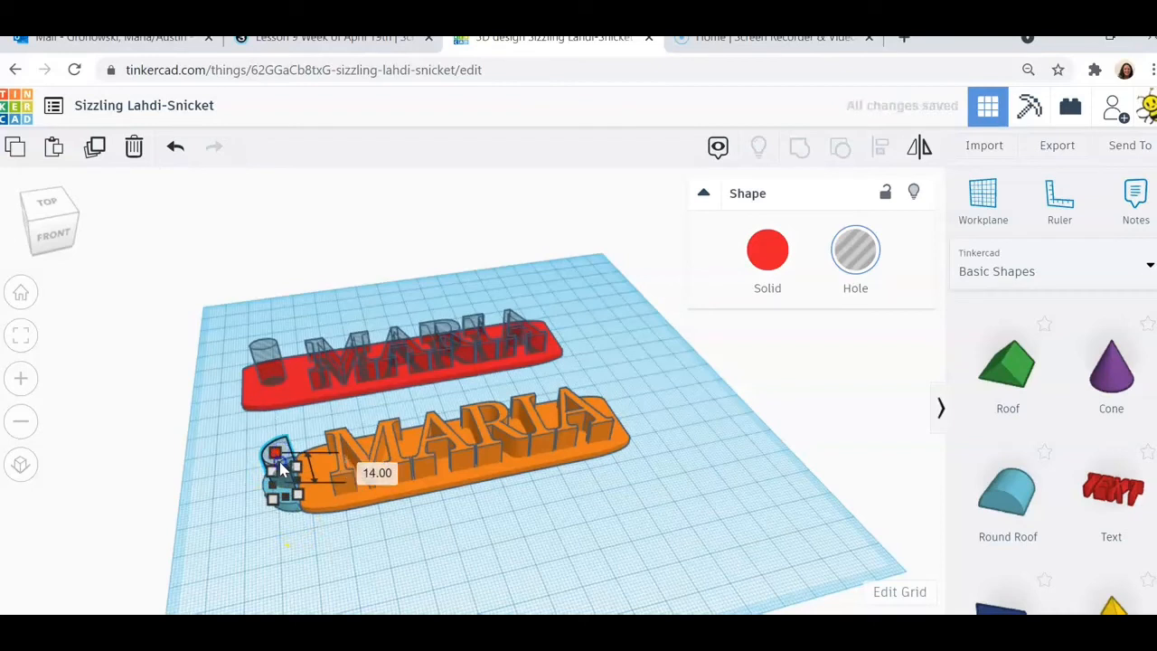
left_click(207, 492)
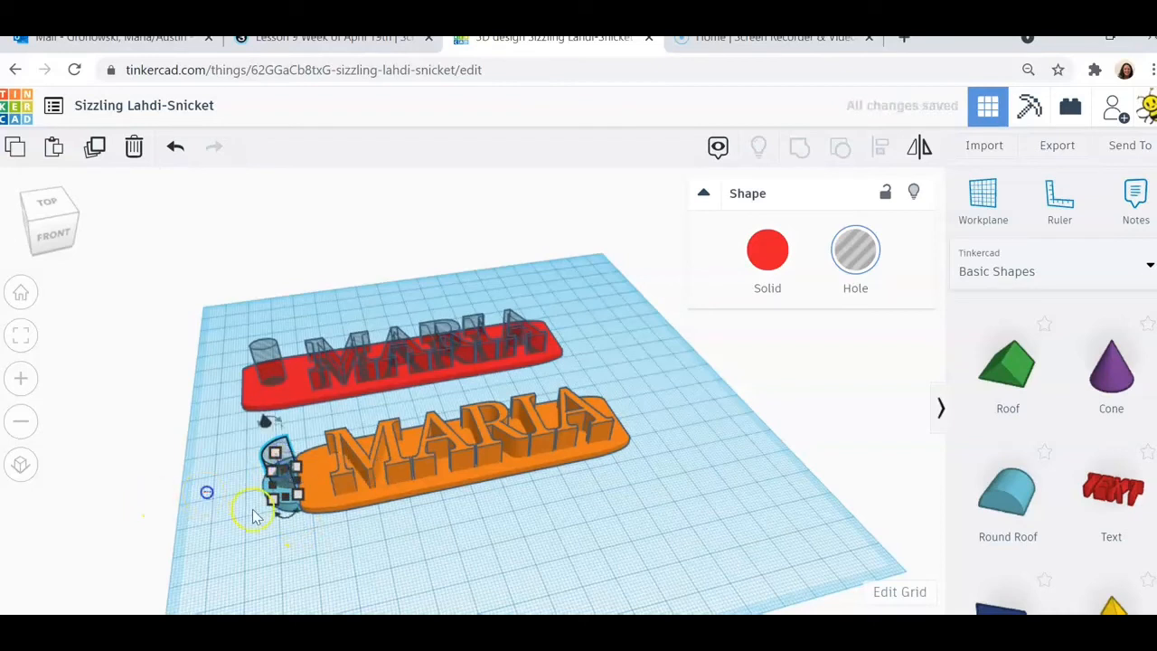
Step: Reposition the small half-round hole inside the blue half-round, close to the end of the orange plate
left_click(281, 468)
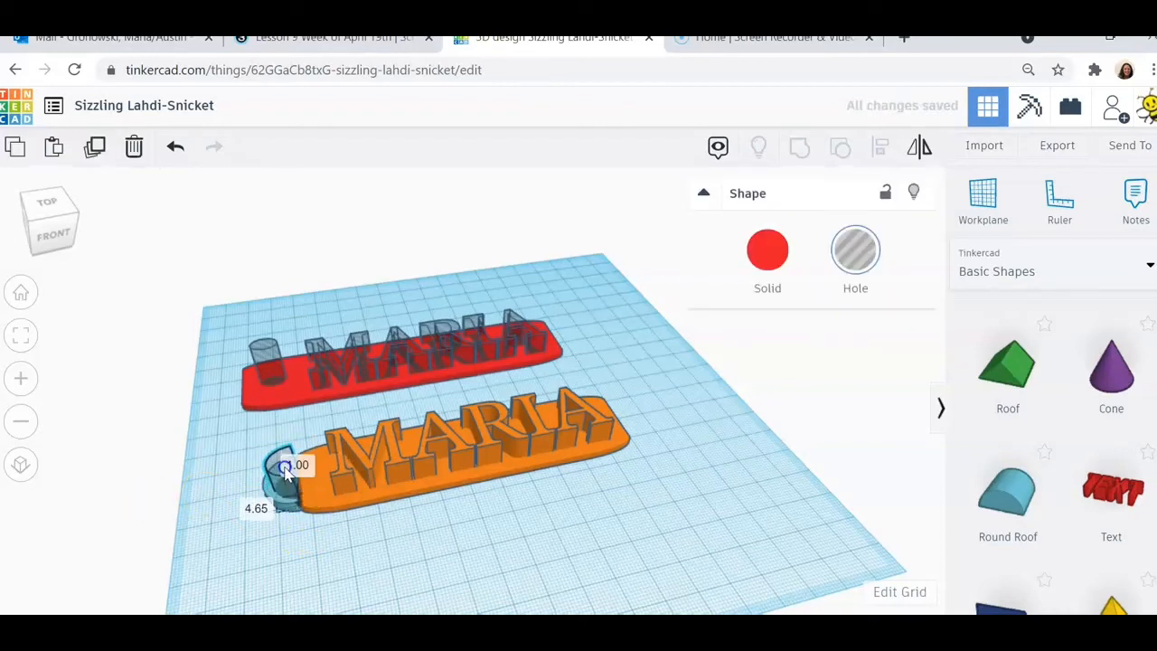
left_click_drag(285, 468, 292, 471)
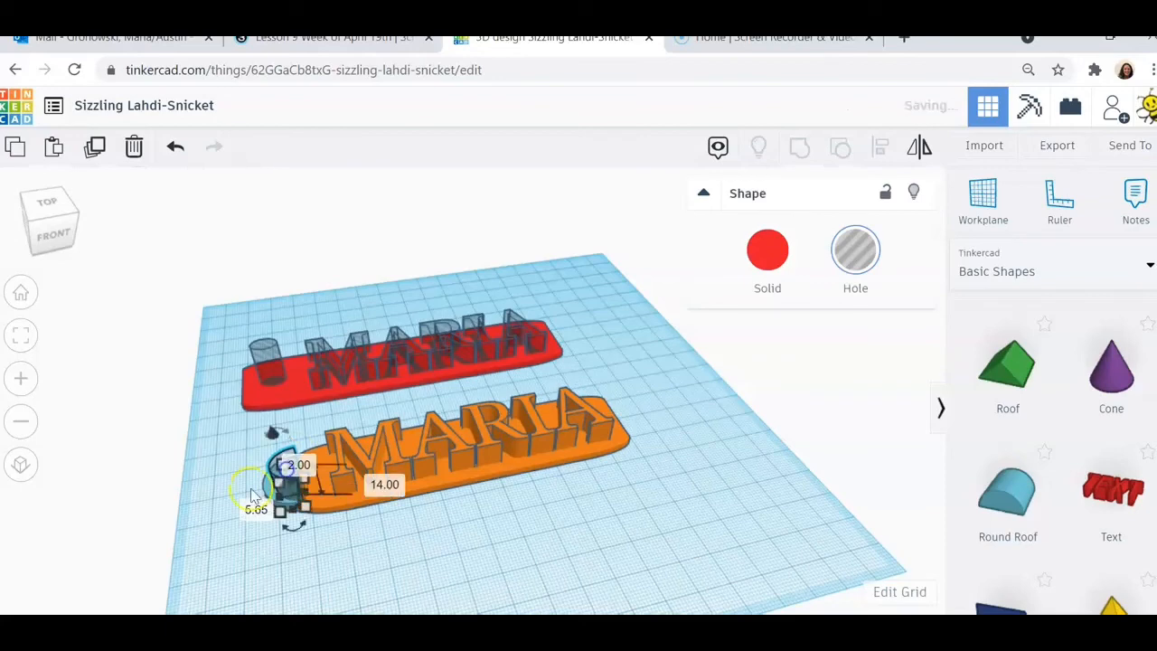
right_click_drag(251, 560, 375, 564)
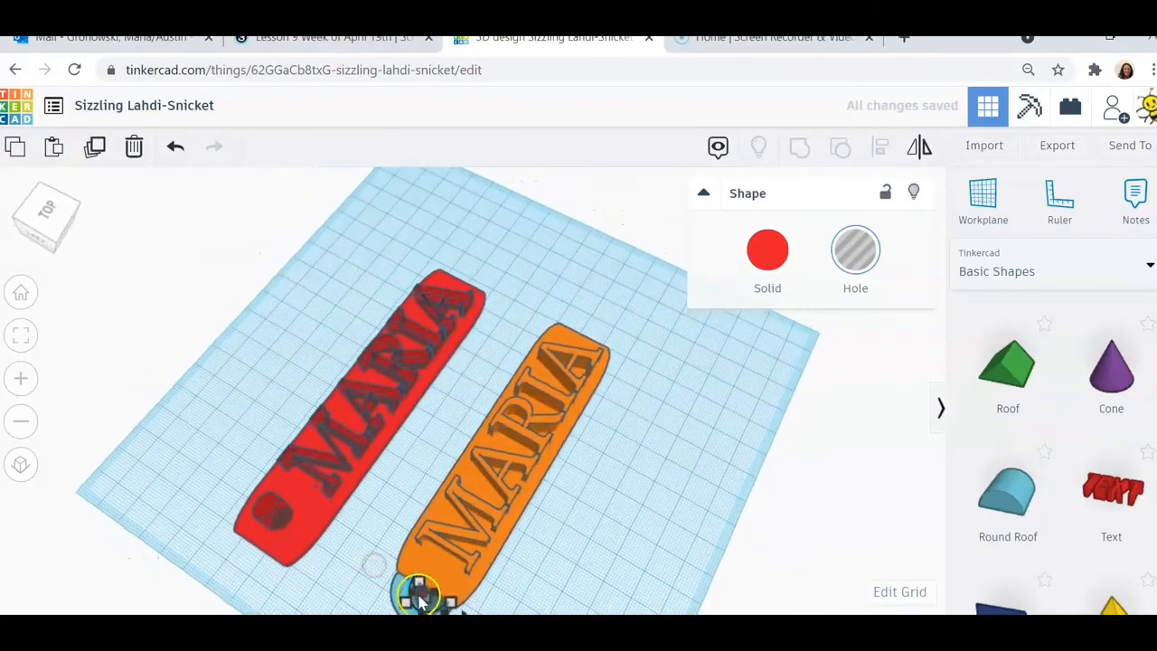
left_click_drag(418, 597, 401, 598, "shift")
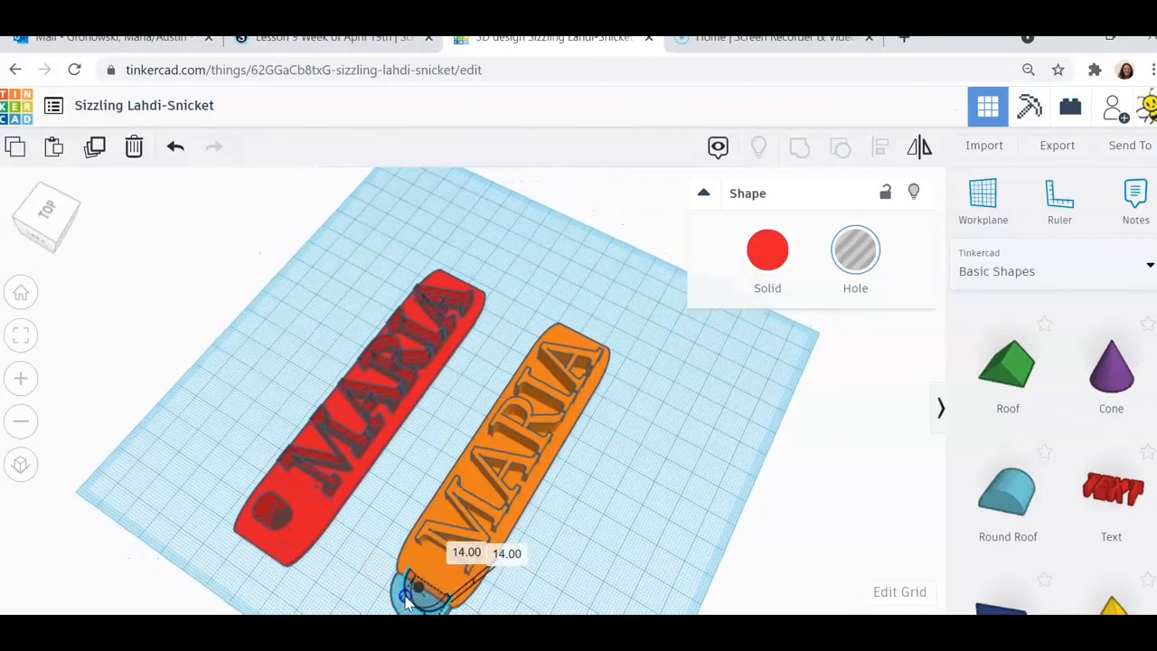
left_click(358, 586)
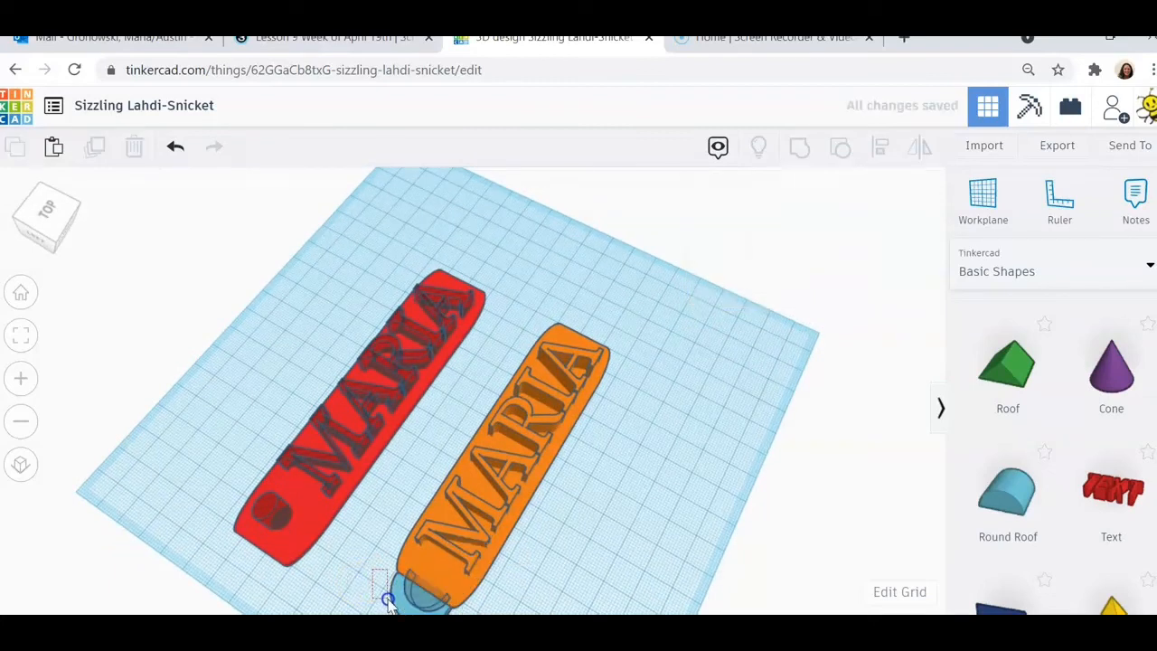
left_click_drag(421, 611, 506, 597)
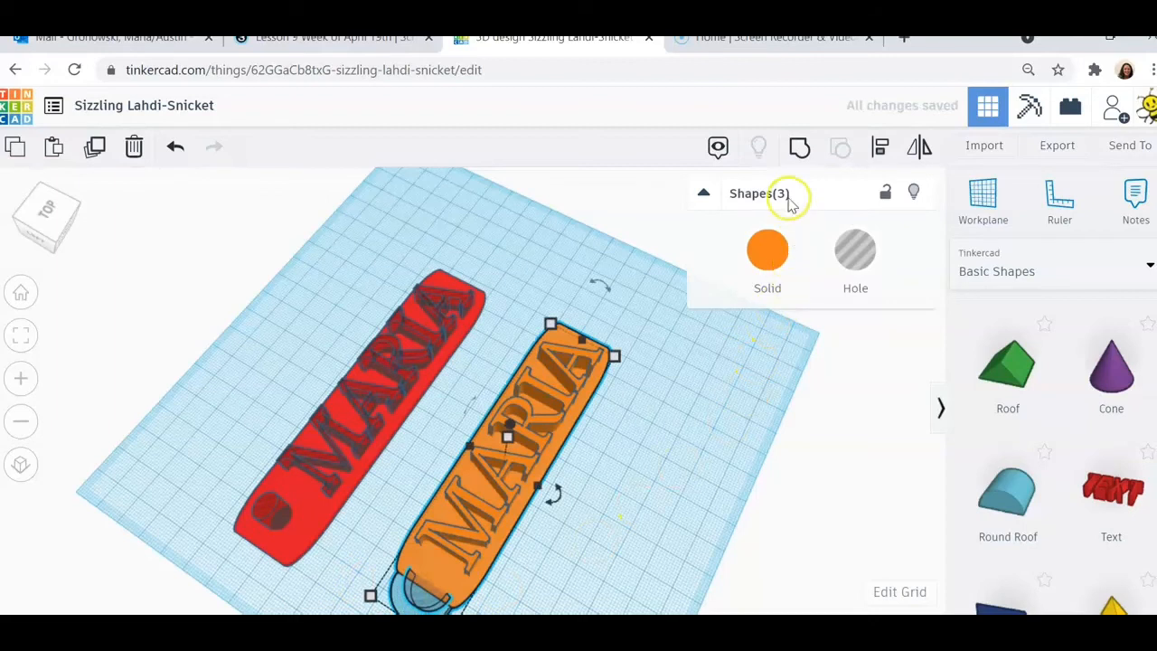
left_click(883, 150)
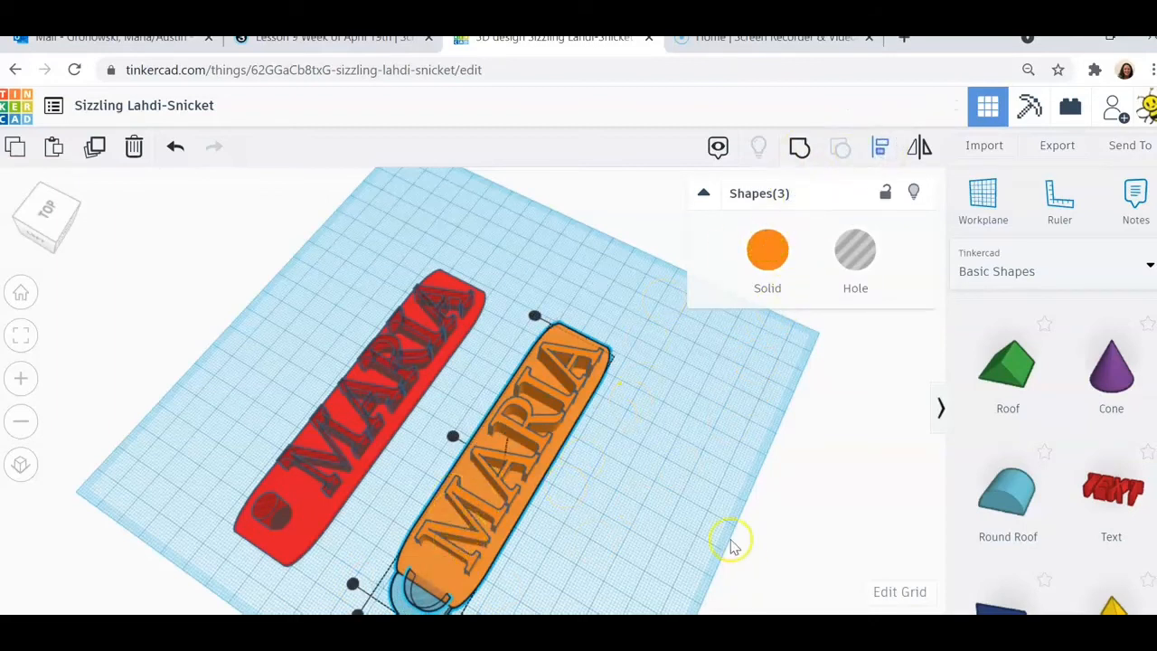
left_click(614, 534)
Step: Lower the floating half-round hole by about 12 mm so it passes through the blue half-round
right_click_drag(623, 545, 508, 456)
left_click(286, 370)
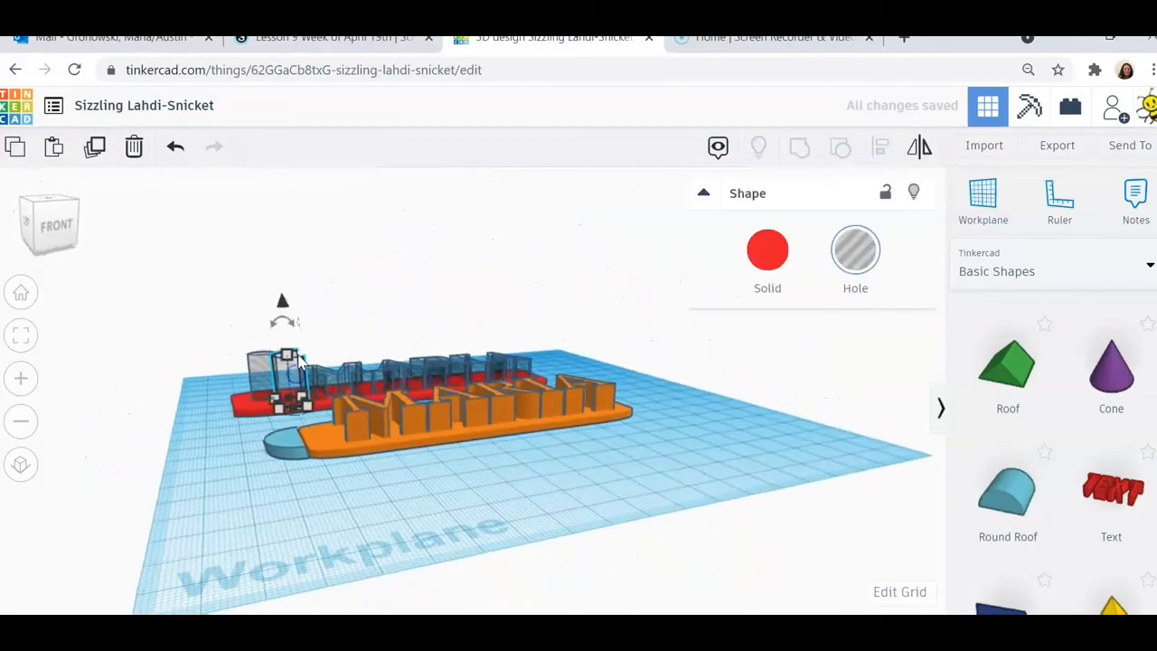
left_click_drag(283, 303, 282, 346)
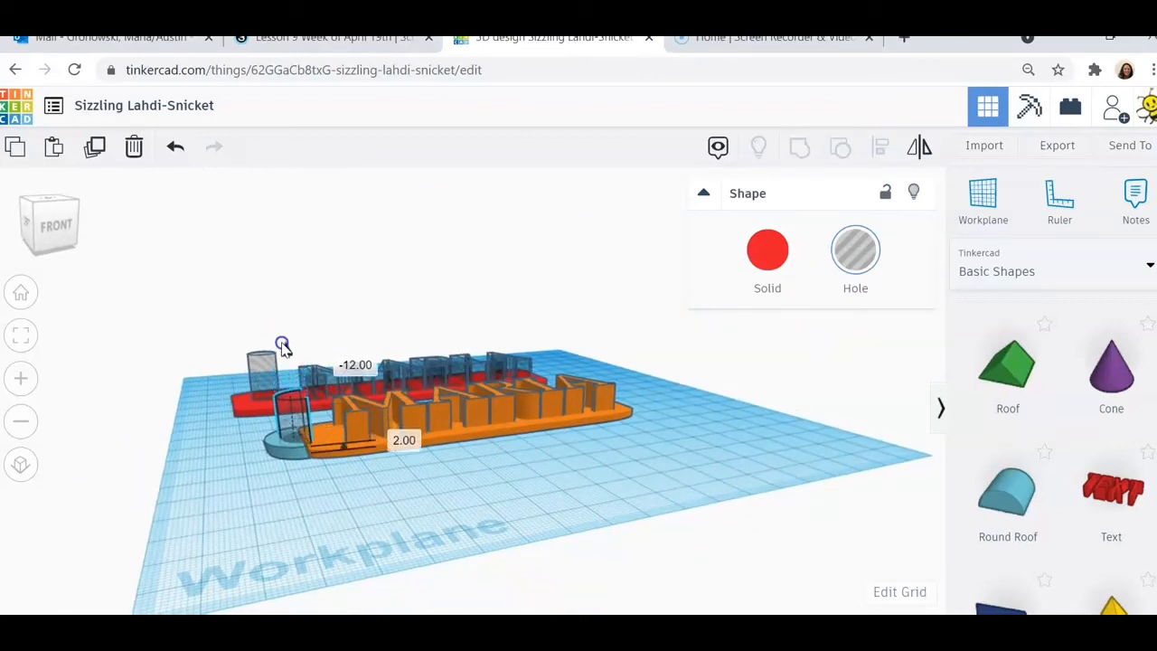
left_click_drag(283, 351, 284, 353)
Step: Group the orange plate, its lettering, the blue half-round and the hole into one tag with a cut-out loop
right_click_drag(382, 535, 370, 596)
left_click_drag(241, 452, 710, 520)
left_click(799, 152)
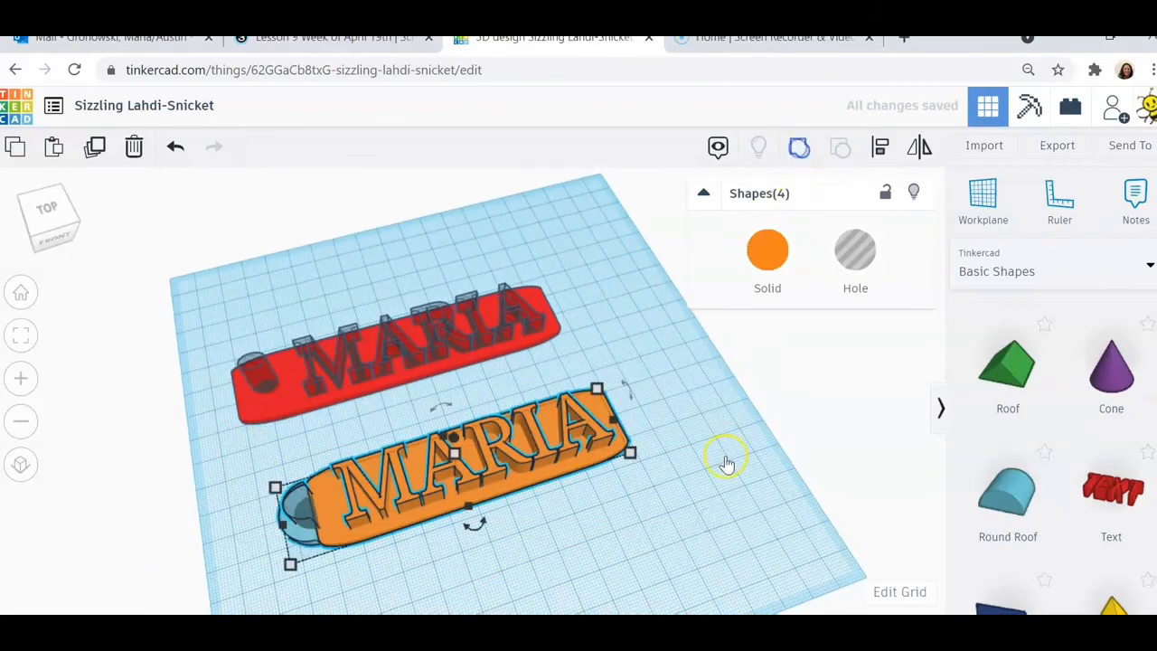
Step: Clear the selection and export everything in the design as an STL file for 3D printing
left_click(740, 471)
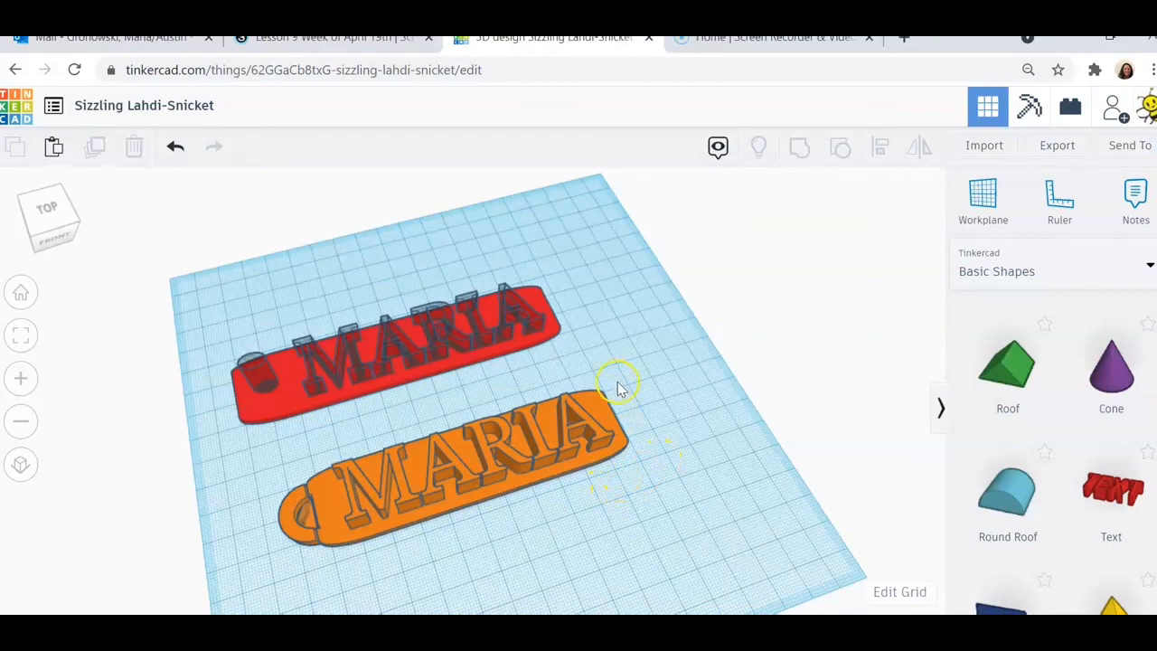
left_click(1058, 145)
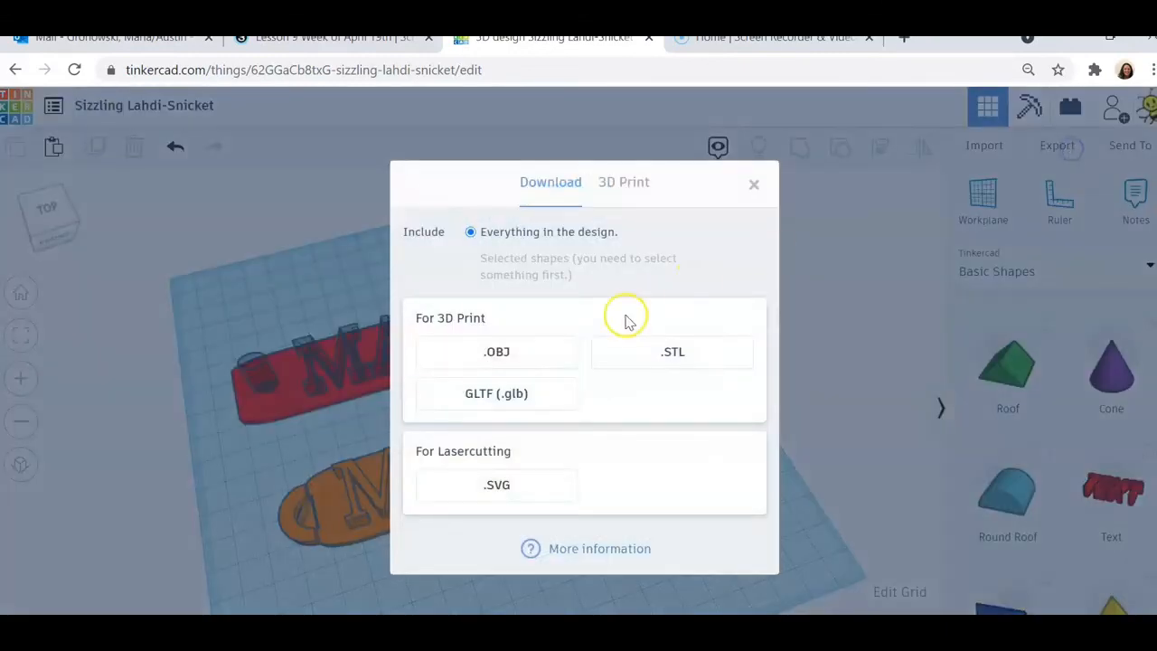
left_click(627, 362)
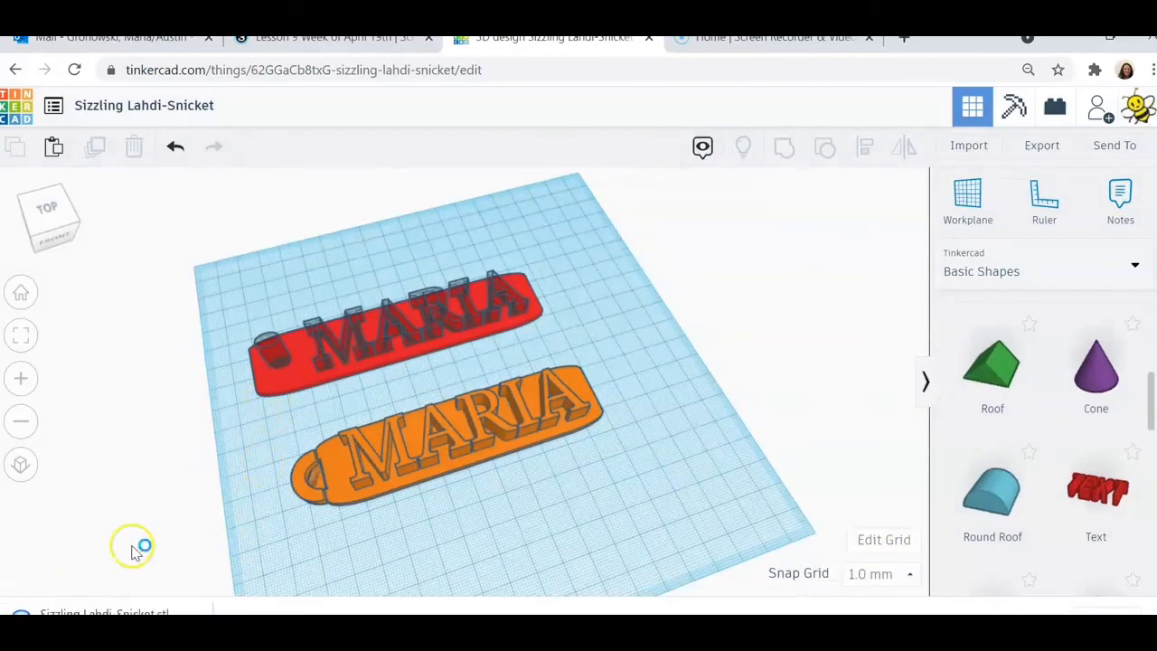
Step: Rename the design "keychain"
left_click(96, 106)
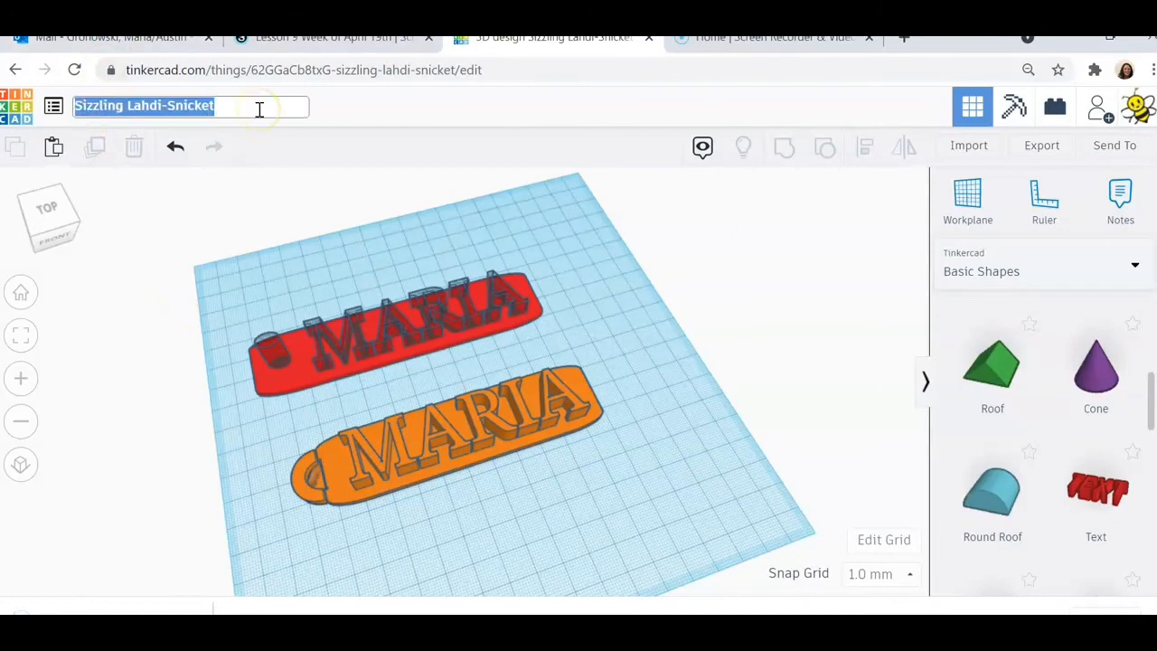
type("ke")
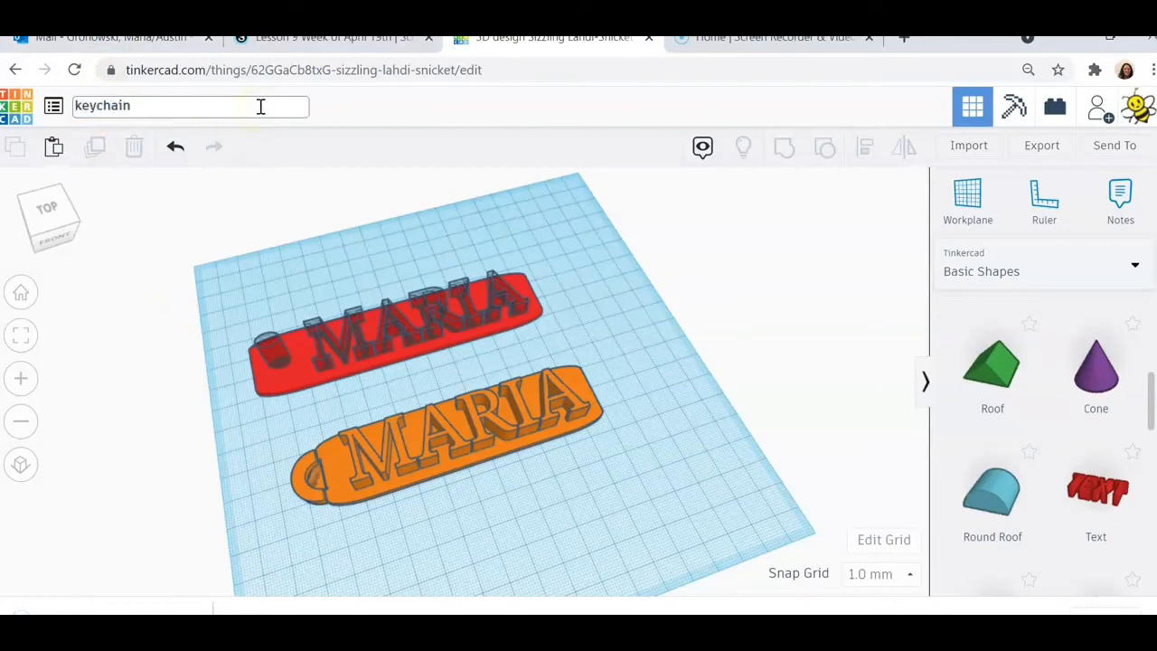
type("ychain")
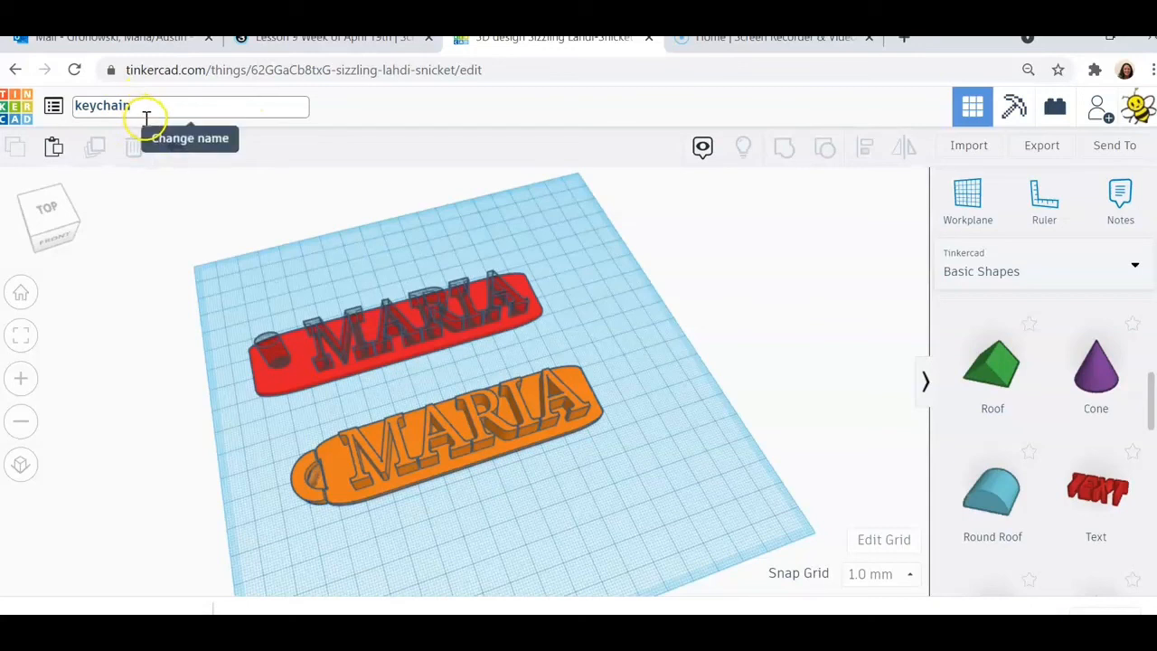